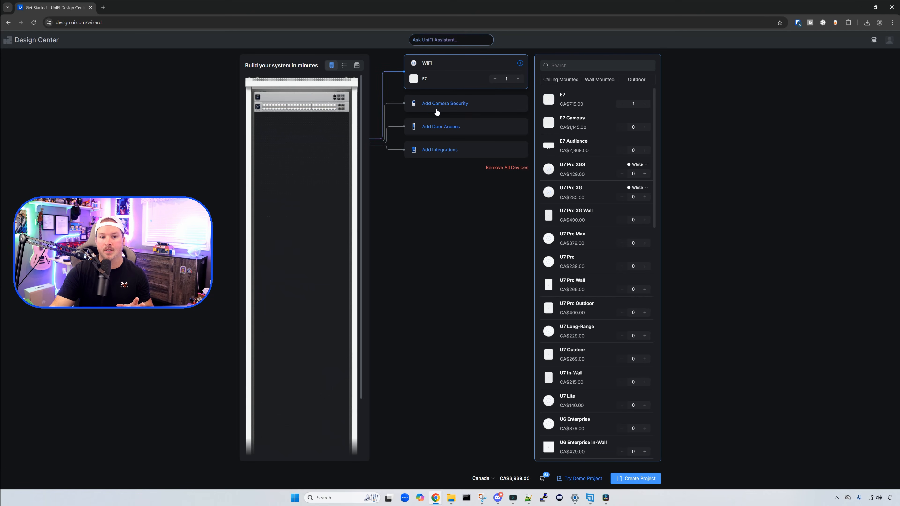
Step: View the system as a device list and as a rack, ending on the port layout of the gateway and switch
left_click(346, 66)
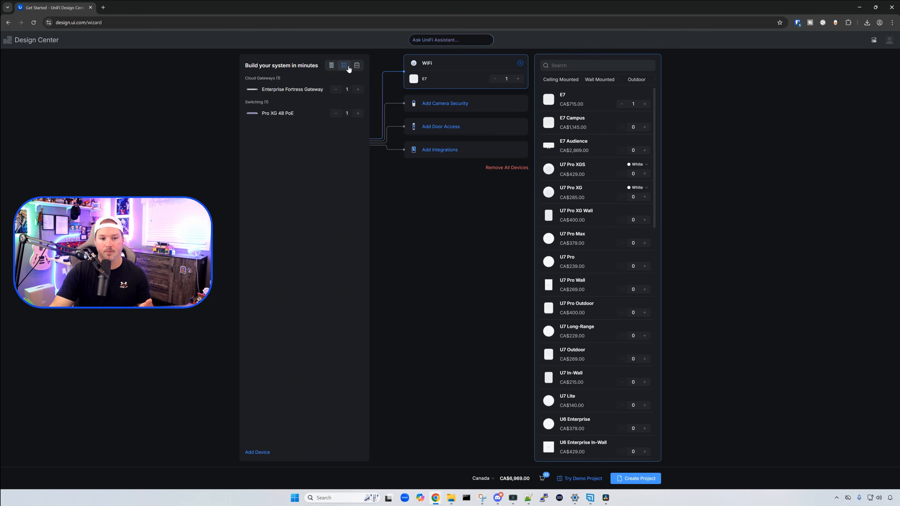
left_click(331, 65)
left_click(342, 66)
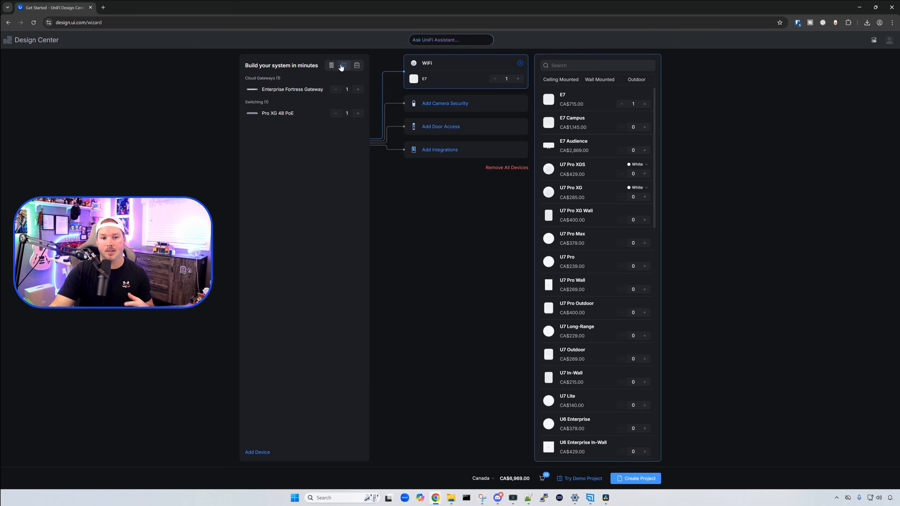
left_click(357, 66)
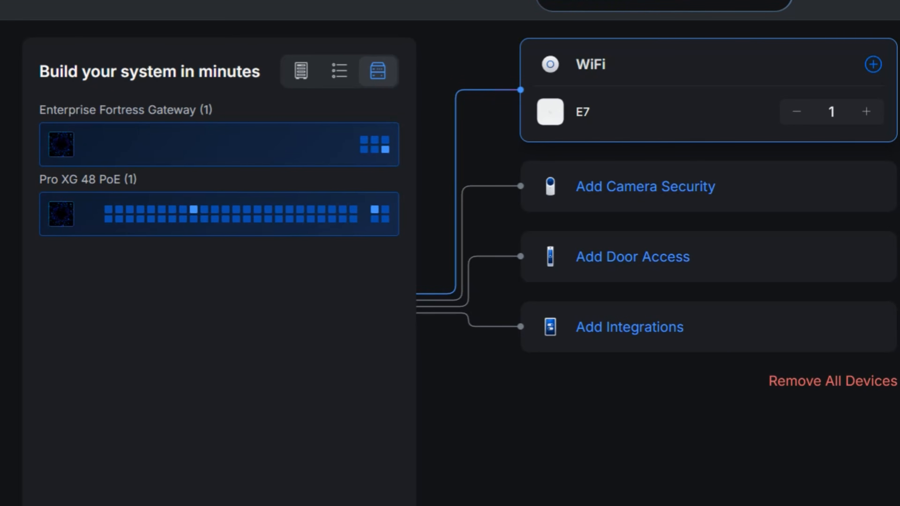
Step: Raise the E7 access point quantity to 2, and remove all devices from the system
left_click(866, 112)
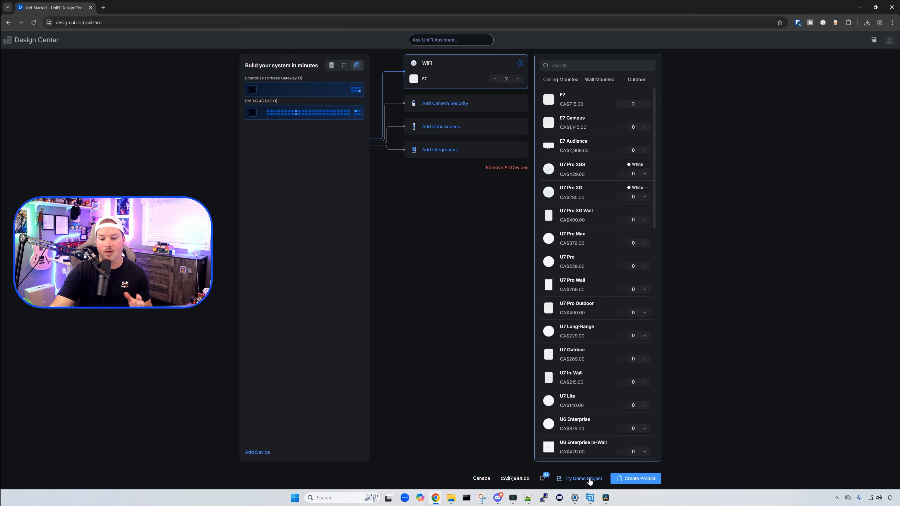
left_click(517, 169)
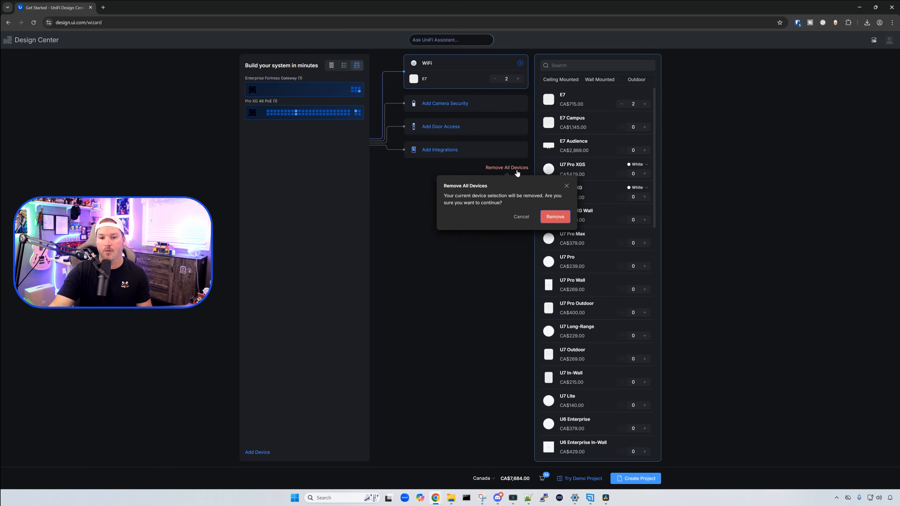
left_click(555, 217)
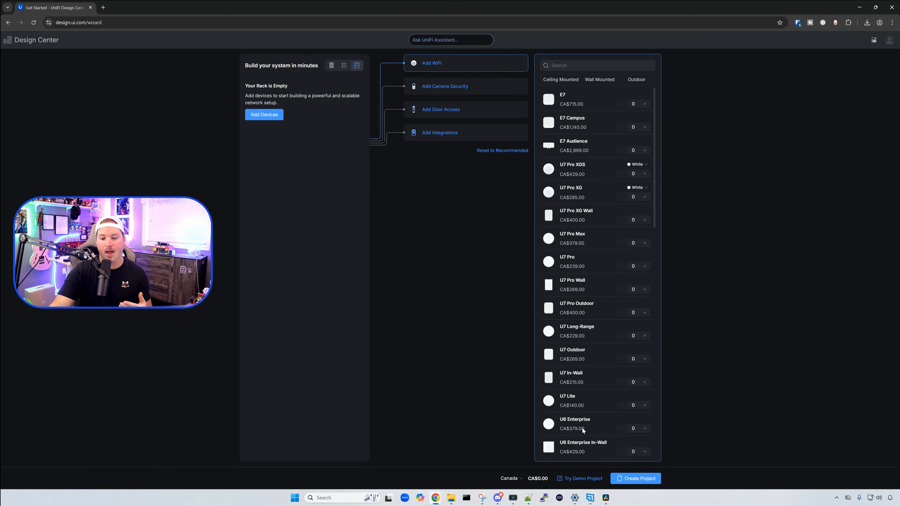
Step: Open the demo project and delete all existing walls from the Demo Floorplan
left_click(585, 479)
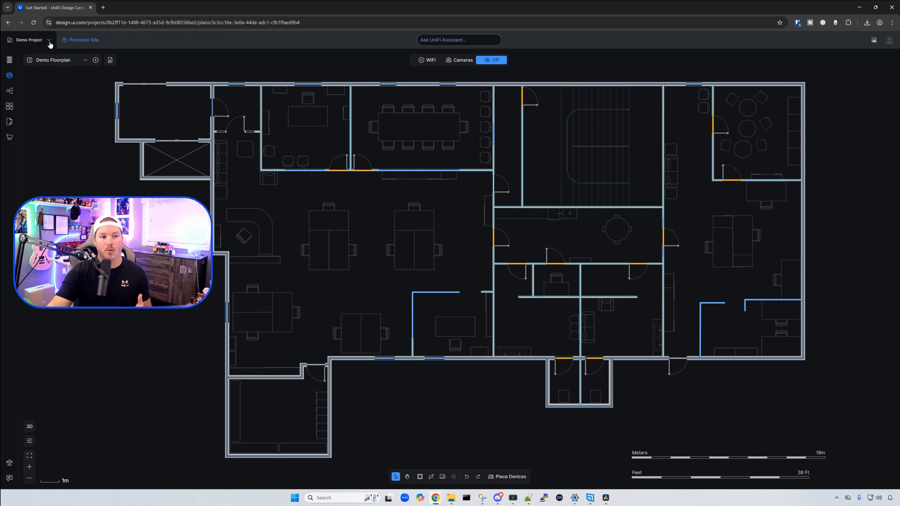
left_click(50, 41)
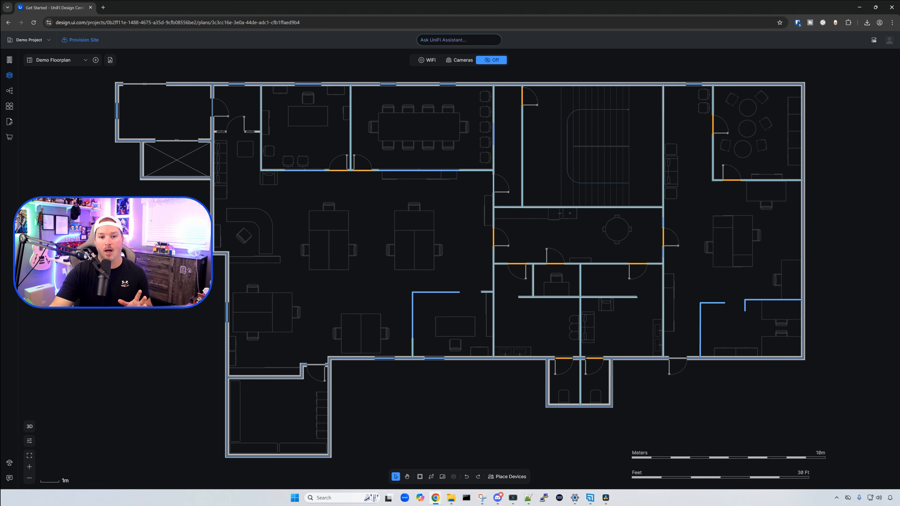
left_click_drag(88, 76, 847, 485)
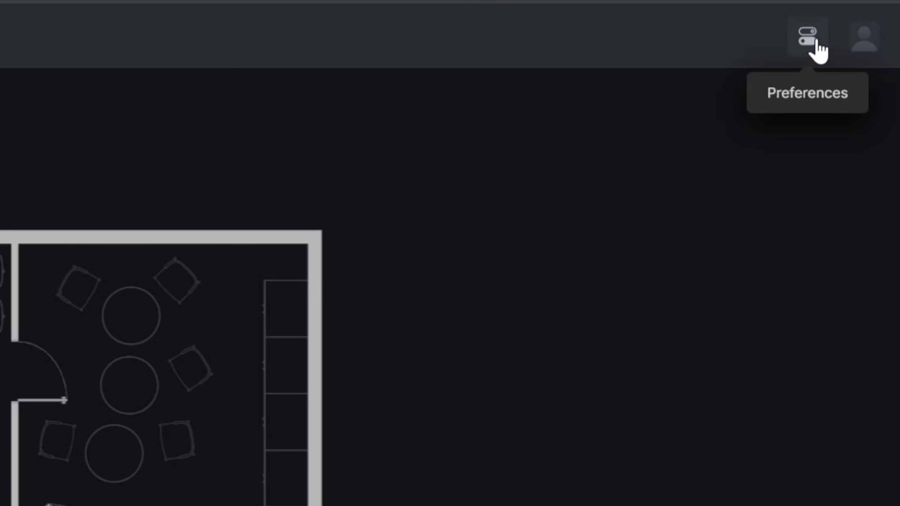
Step: Switch the project's measurement units to feet
left_click(818, 50)
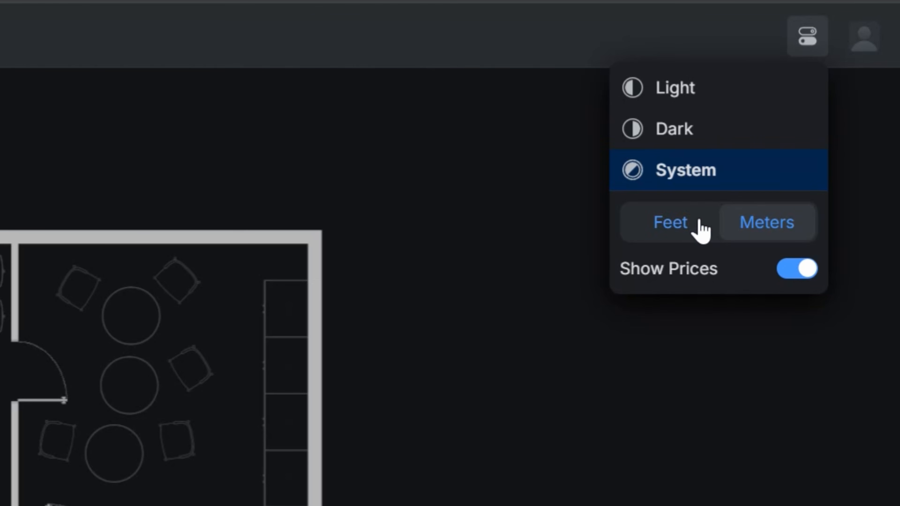
left_click(682, 234)
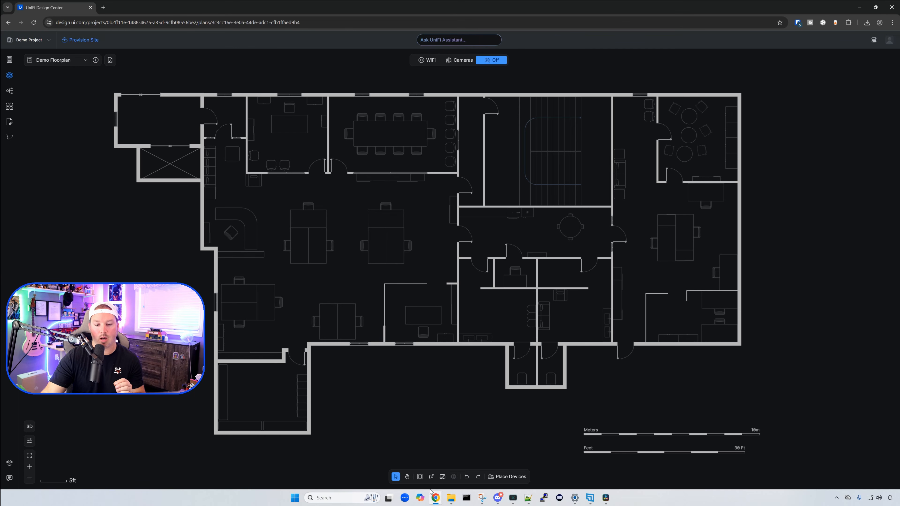
Step: Start the wall drawing tool and examine the editable wall materials with their attenuation values
left_click(421, 478)
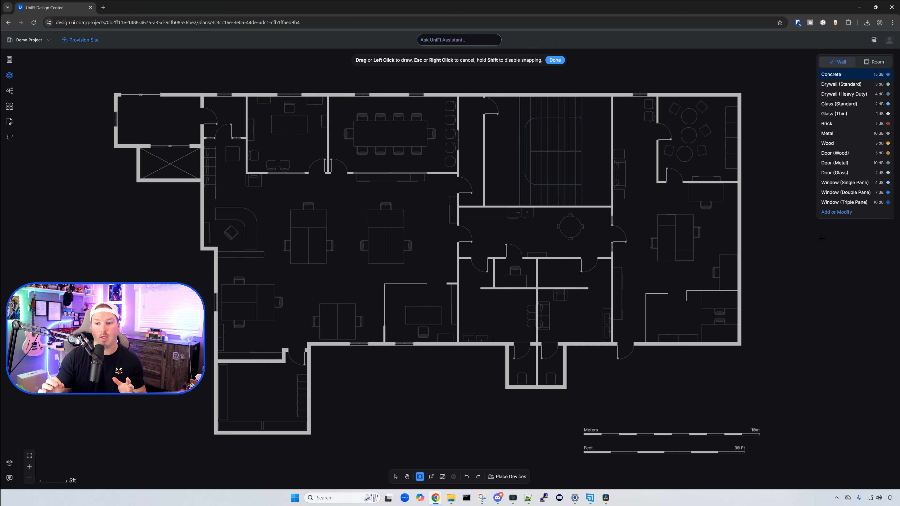
left_click(845, 213)
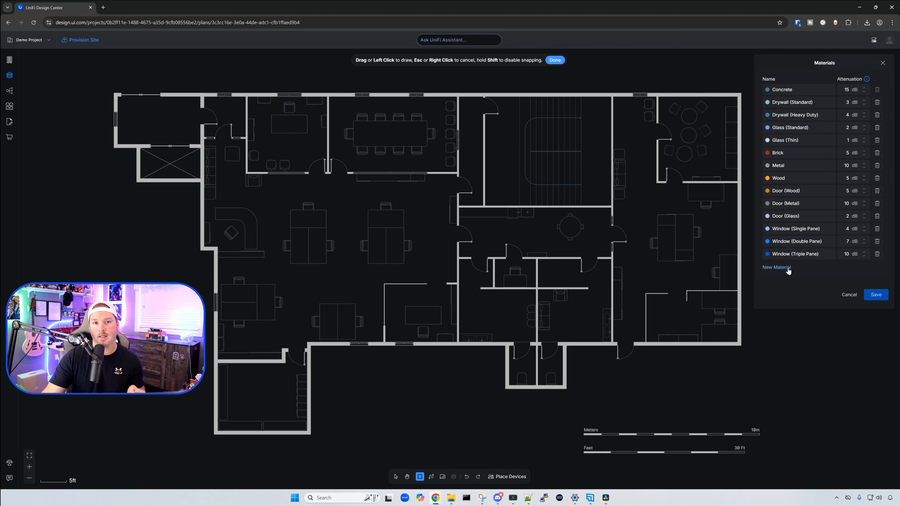
left_click(849, 295)
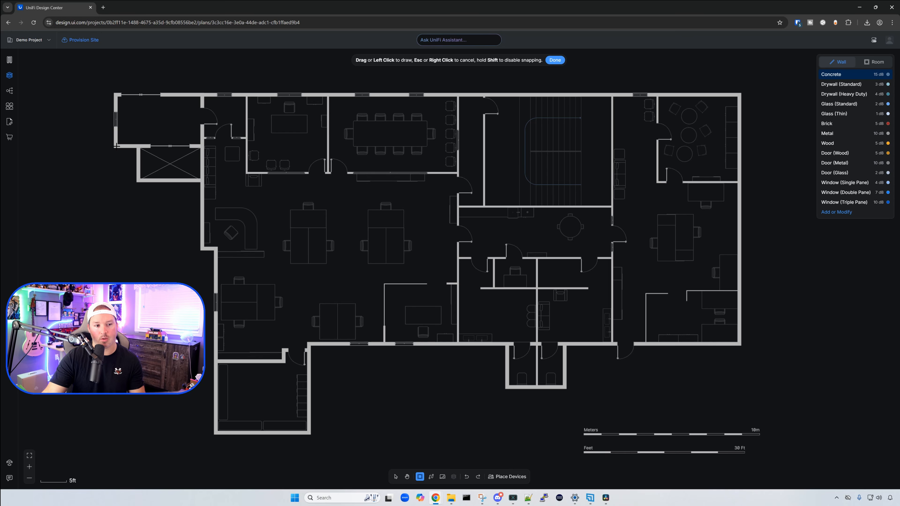
Step: Trace the building's complete exterior outline with Concrete walls, following every corner of the floorplan
left_click(116, 94)
left_click(740, 94)
left_click(740, 344)
left_click(564, 344)
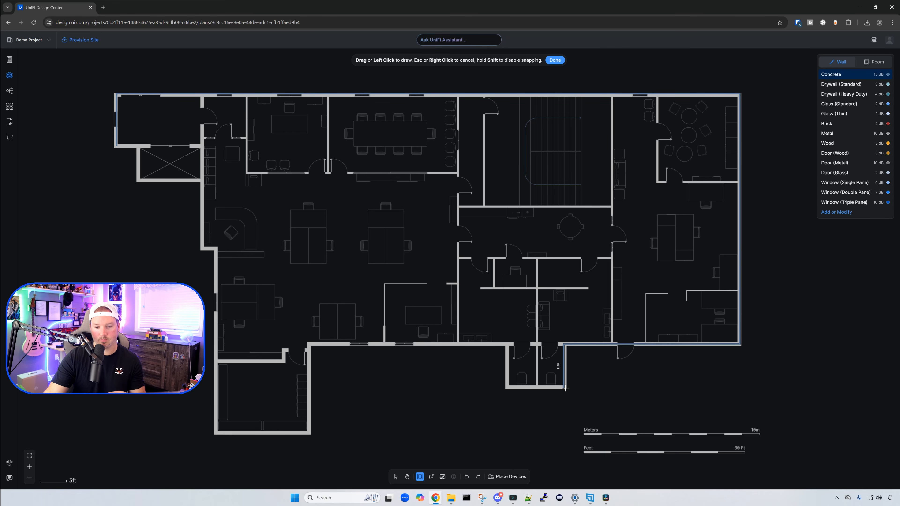
left_click(564, 388)
left_click(507, 388)
left_click(507, 345)
left_click(310, 345)
left_click(310, 433)
left_click(216, 433)
left_click(216, 249)
left_click(202, 249)
left_click(203, 180)
left_click(139, 180)
left_click(139, 146)
left_click(117, 146)
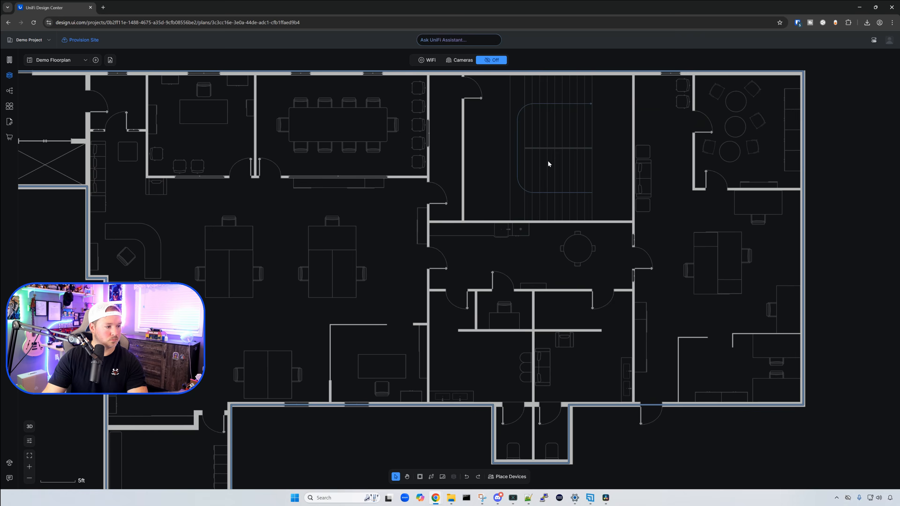
Step: Add points on the conference room's exterior wall at both ends of the window nearest the row of five chairs
scroll(548, 164, "up", 2)
left_click(407, 477)
left_click_drag(500, 109, 608, 88)
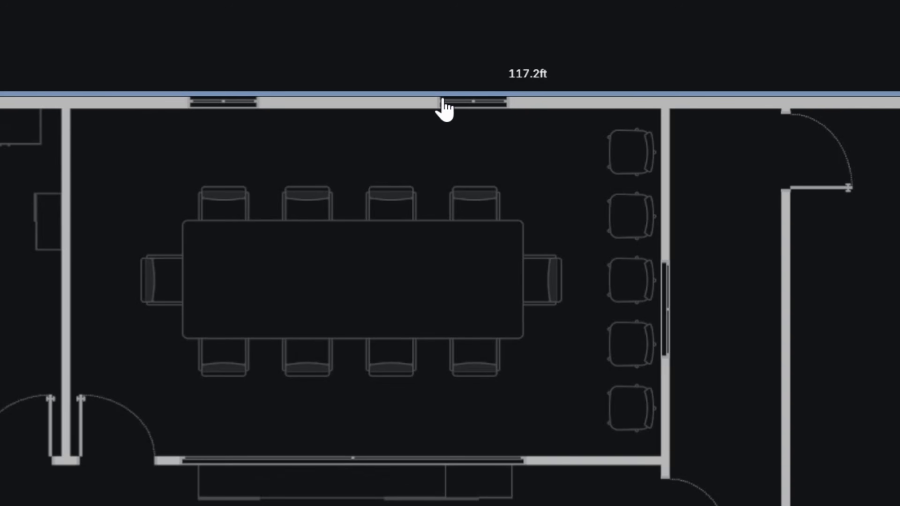
left_click(444, 104)
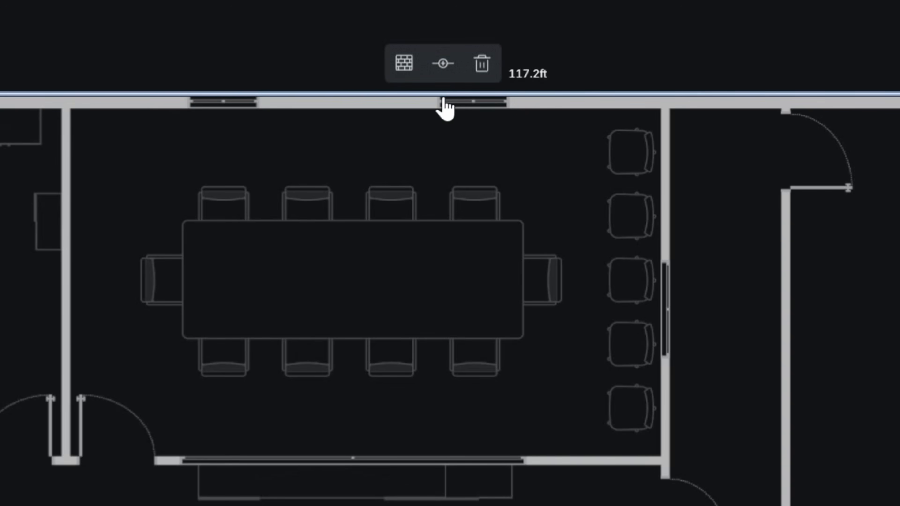
left_click(445, 71)
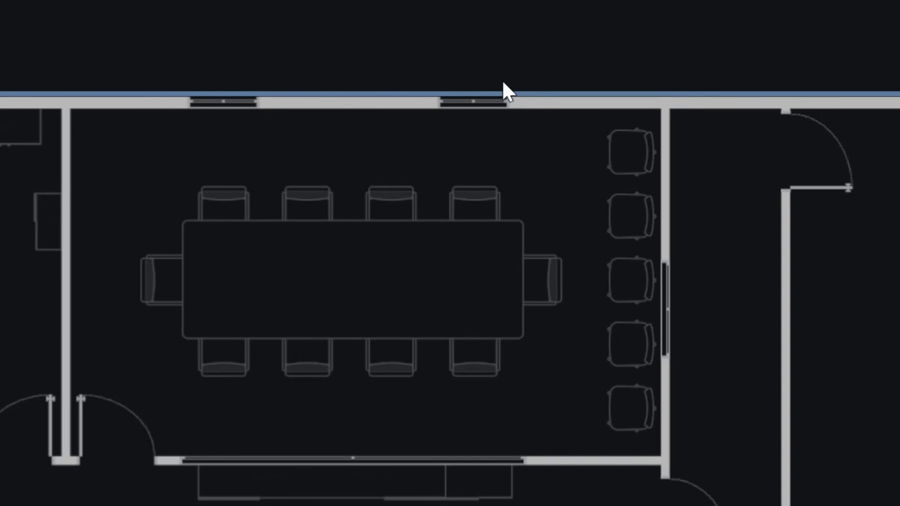
left_click(504, 94)
left_click(512, 73)
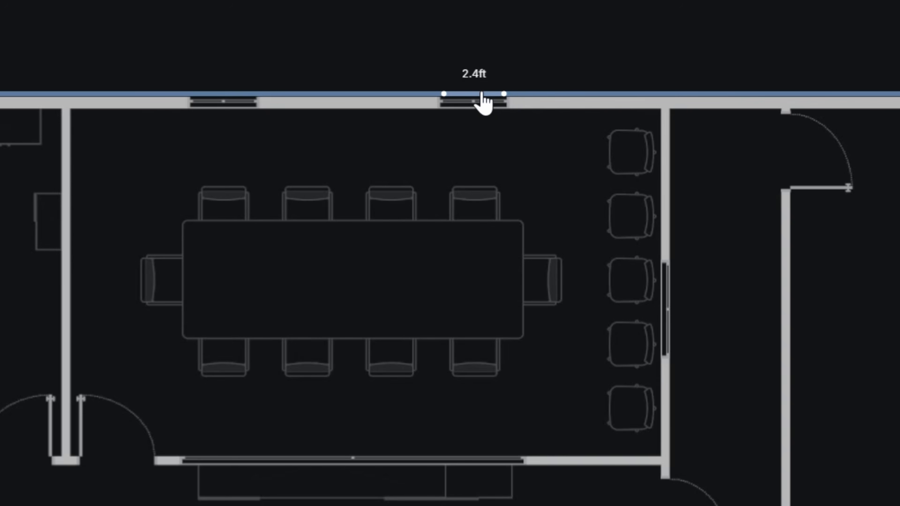
Step: Change the wall segment between the two window points to Window (Single Pane)
left_click(482, 100)
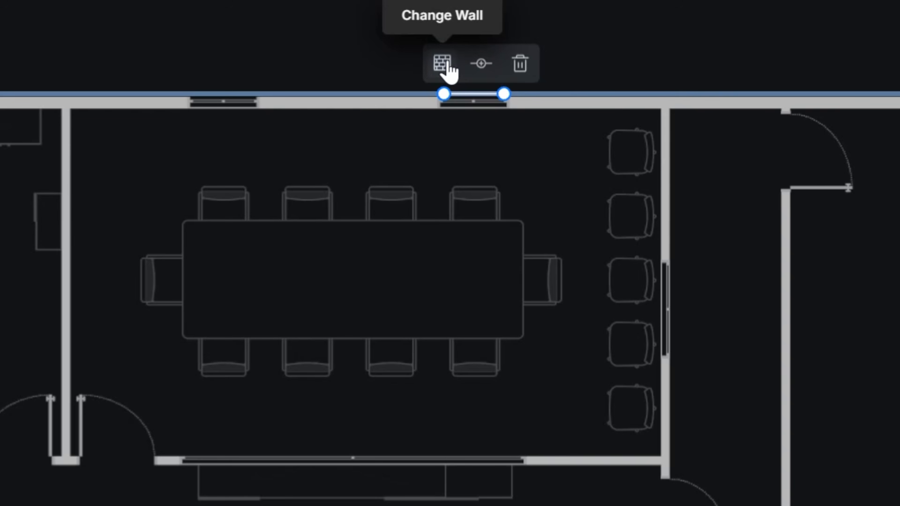
left_click(443, 64)
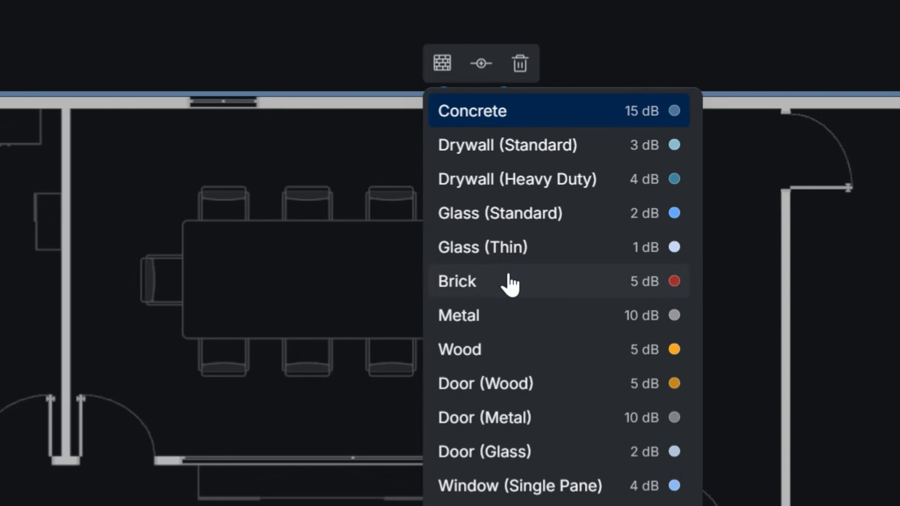
left_click(568, 490)
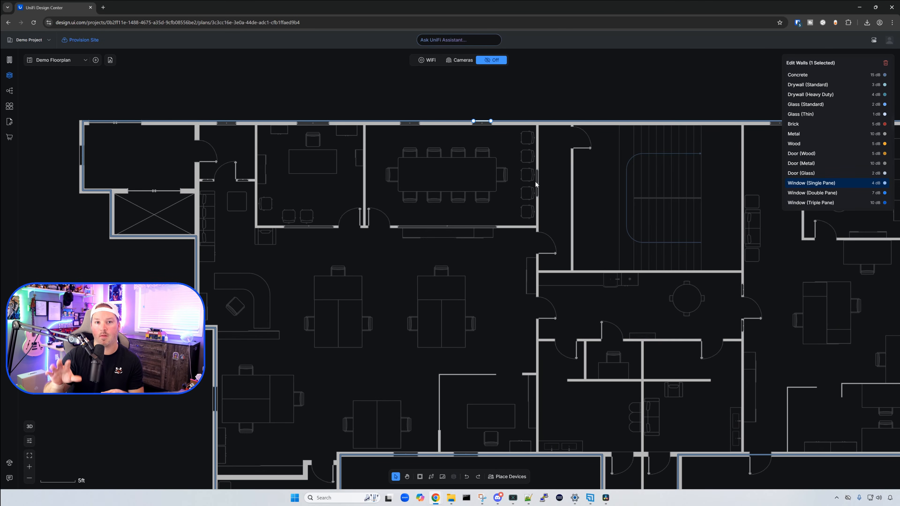
Step: Draw Drywall (Standard) walls for the central partition, the small office beside it, the middle rooms and the two washrooms
left_click(420, 477)
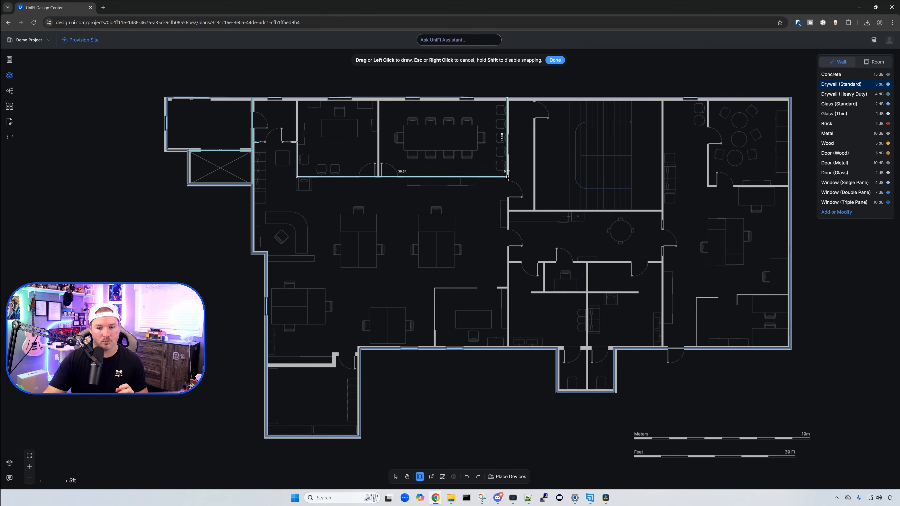
left_click_drag(508, 178, 508, 348)
mouse_move(435, 348)
left_mouse_down()
mouse_move(434, 288)
mouse_move(508, 288)
left_mouse_up()
left_click_drag(508, 262, 662, 262)
left_click_drag(588, 262, 587, 391)
left_click_drag(558, 348, 614, 348)
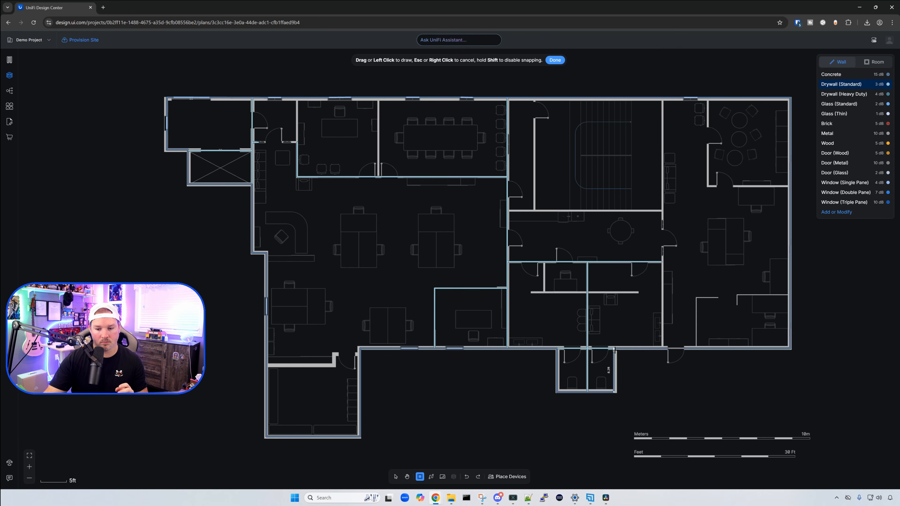
Step: Draw Drywall (Standard) walls around the east-side rooms and office nooks, and along the top of the southwest room
left_click_drag(662, 98, 662, 348)
left_click_drag(708, 99, 708, 186)
left_click_drag(708, 187, 790, 186)
left_click_drag(697, 348, 696, 298)
left_click_drag(697, 298, 718, 299)
mouse_move(737, 305)
left_mouse_down()
mouse_move(737, 295)
mouse_move(791, 295)
left_mouse_up()
left_click_drag(267, 365, 335, 365)
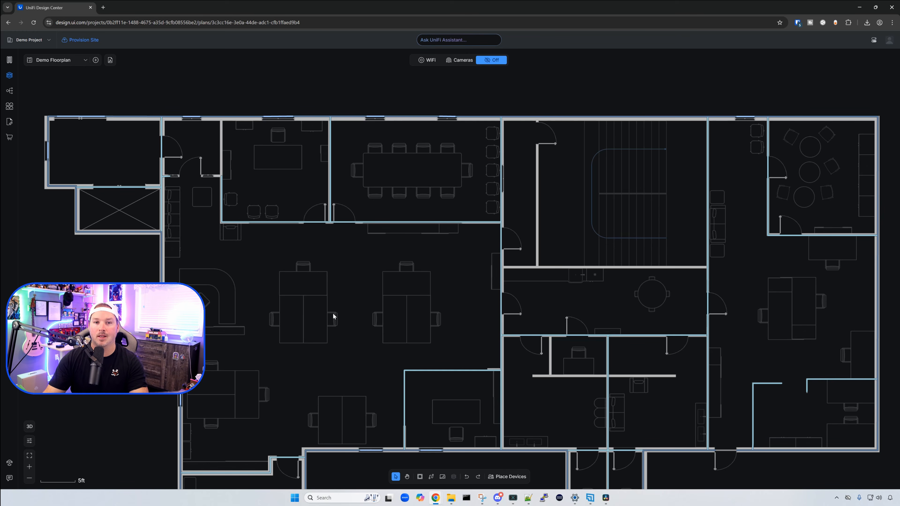
Step: Add points on the conference room's drywall at both sides of its door opening
left_click(334, 223)
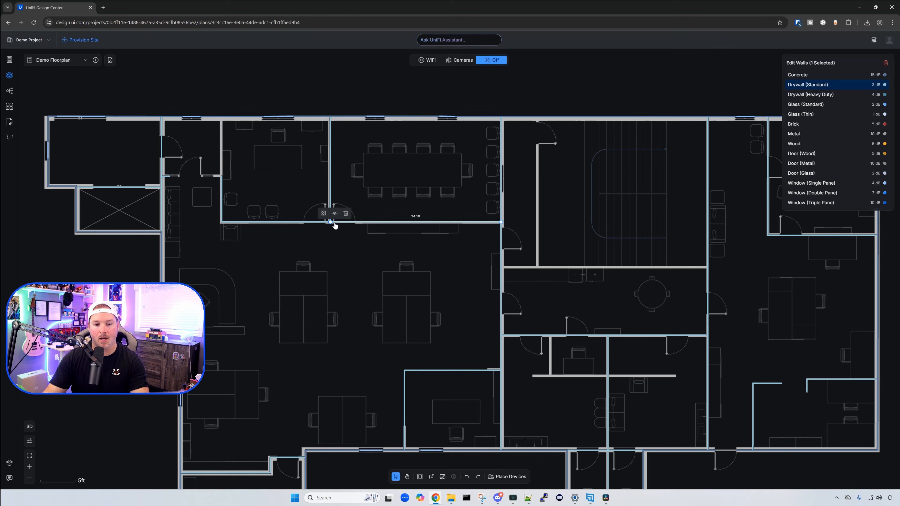
left_click(336, 216)
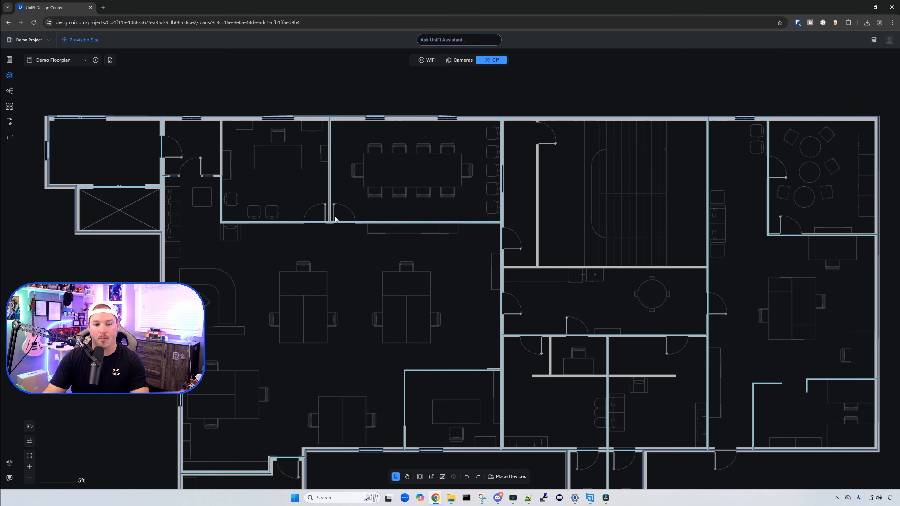
left_click(355, 223)
left_click(355, 215)
Step: Change the conference room's door segment to Door (Wood)
left_click(347, 223)
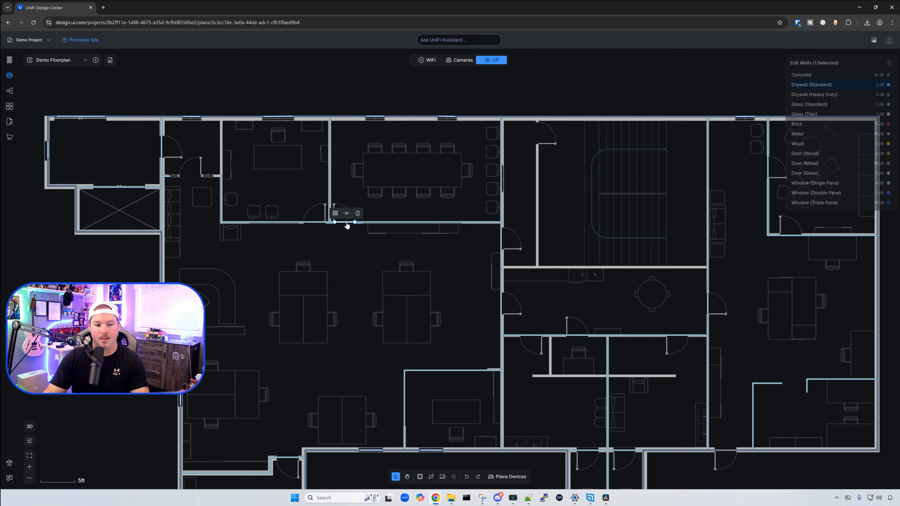
left_click(339, 215)
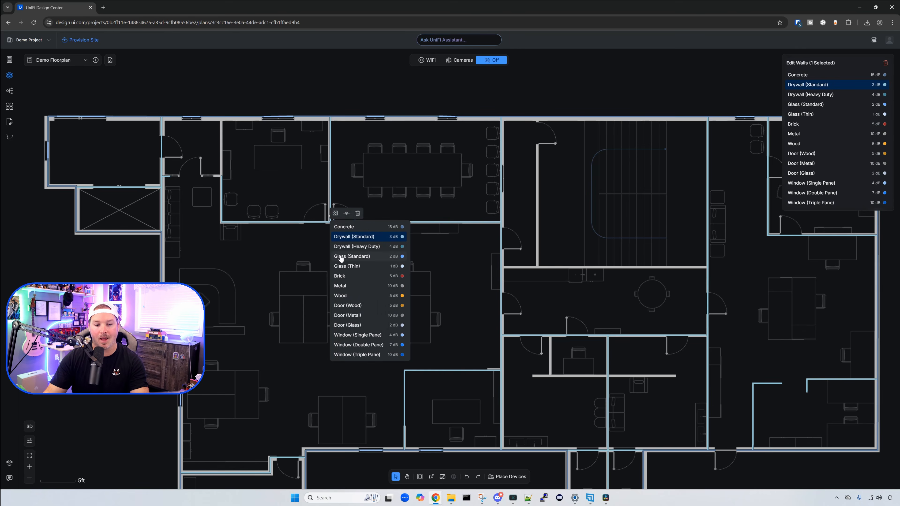
left_click(357, 306)
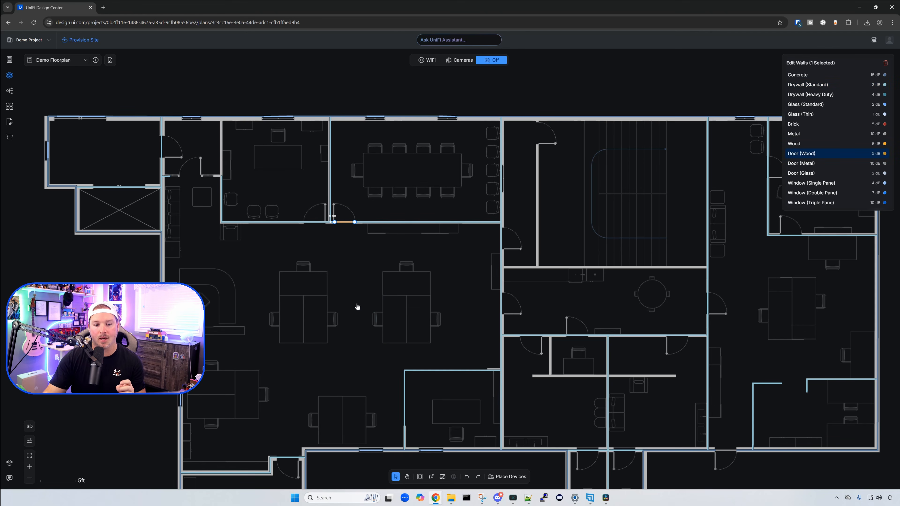
Step: Add points at both sides of the adjacent office's door opening and select the wall segment between them
left_click(305, 223)
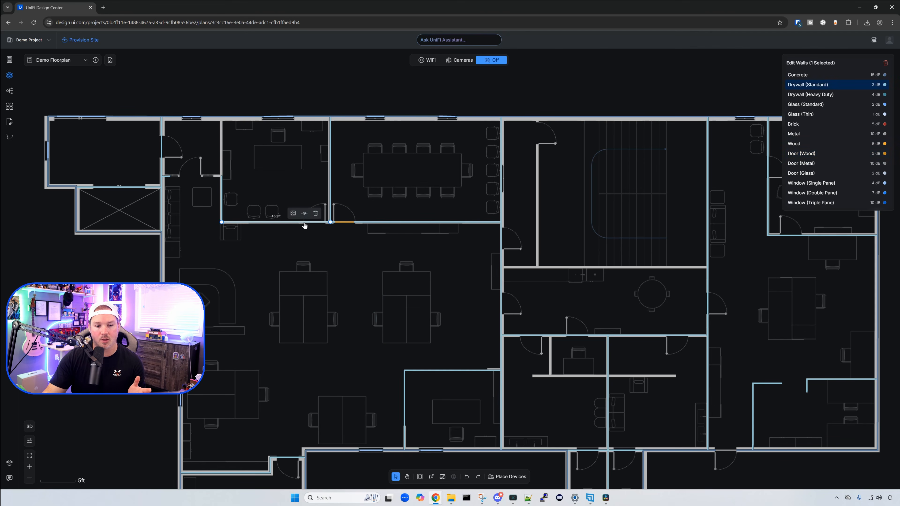
left_click(305, 215)
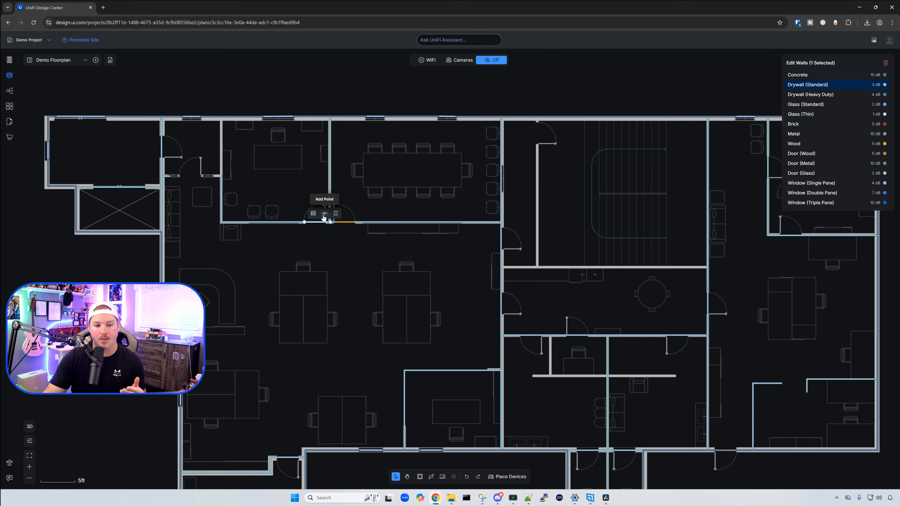
left_click(324, 214)
left_click(316, 223)
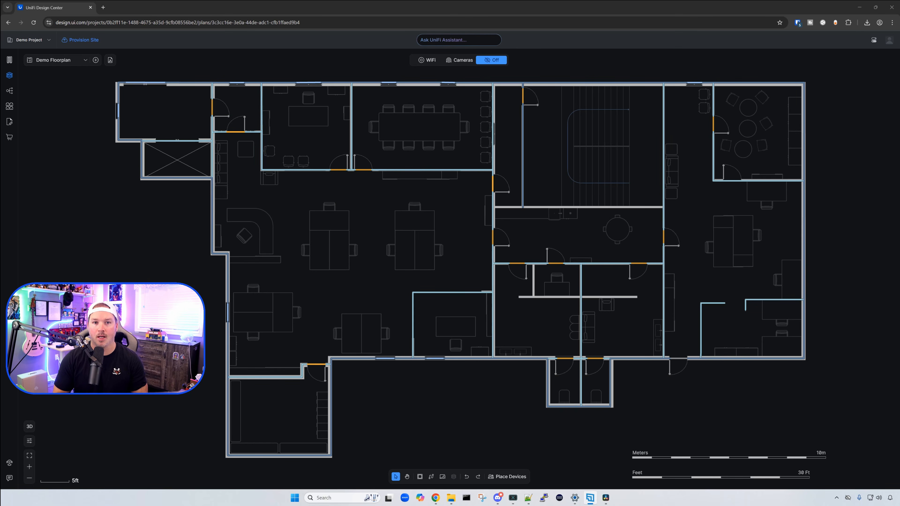
scroll(474, 233, "down", 1)
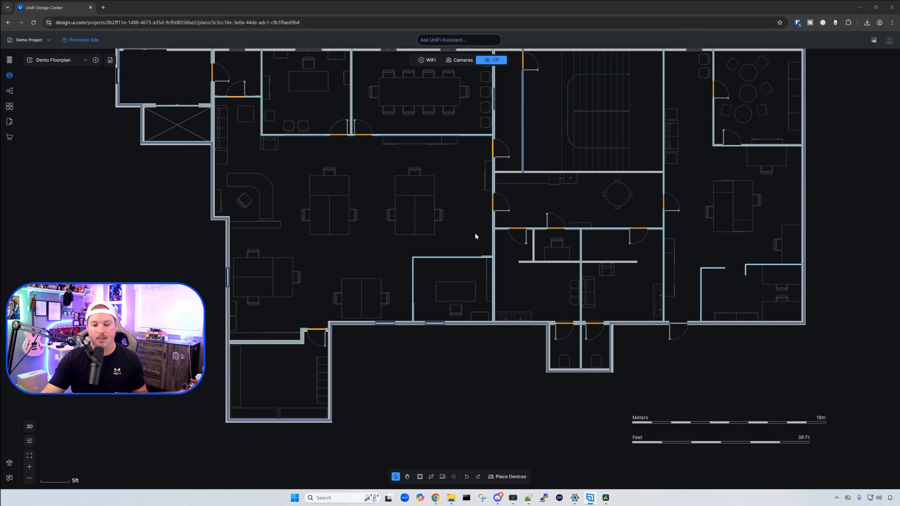
Step: Place a 42U Rack Cabinet in the middle of the southwest room
left_click(523, 477)
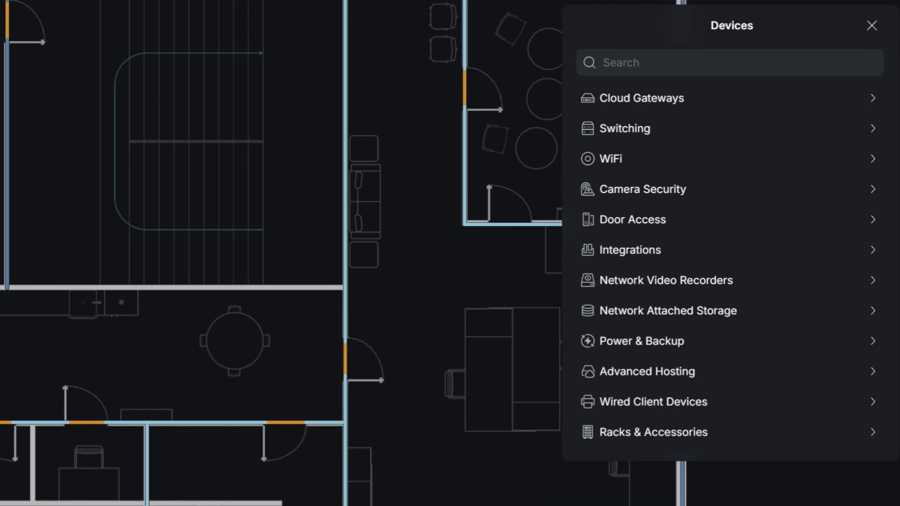
scroll(281, 253, "up", 2)
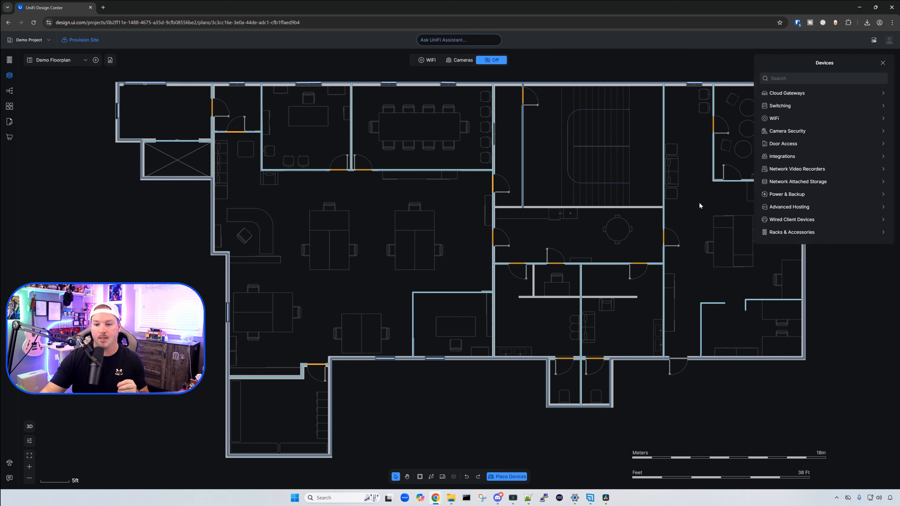
left_click(793, 232)
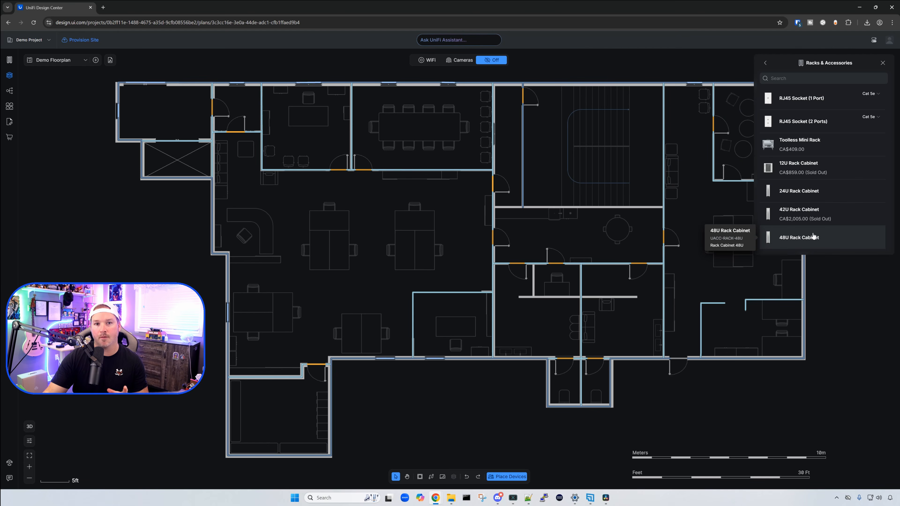
left_click(814, 215)
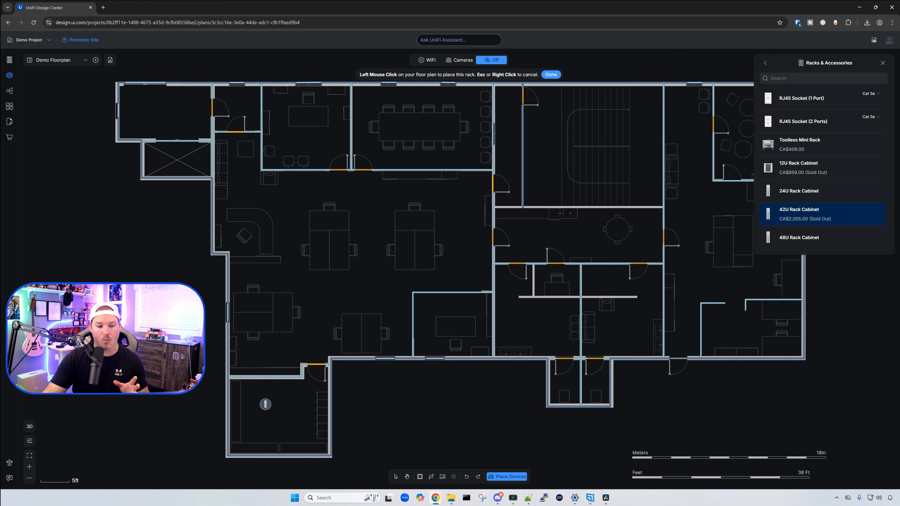
left_click(281, 413)
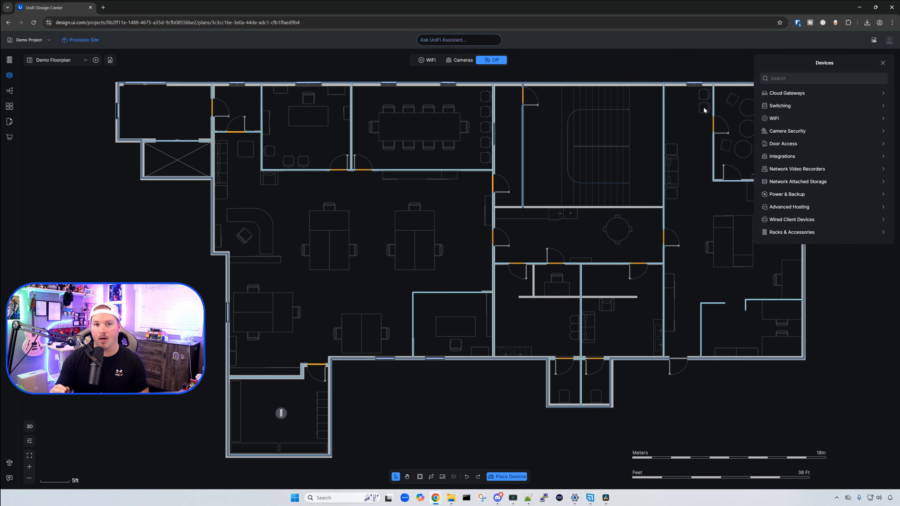
Step: Place four white U7 Pro XGS access points: southwest open office, conference room, central kitchen room and east office
left_click(791, 119)
mouse_move(838, 133)
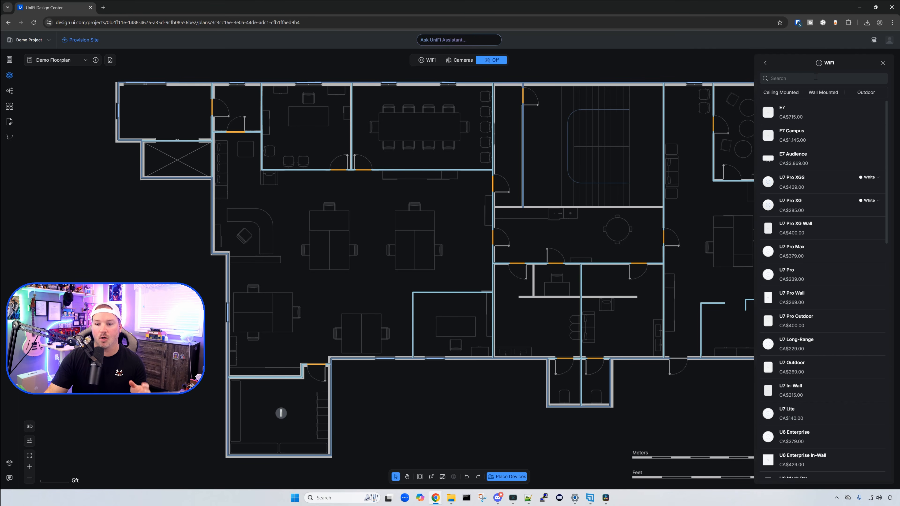
mouse_move(812, 183)
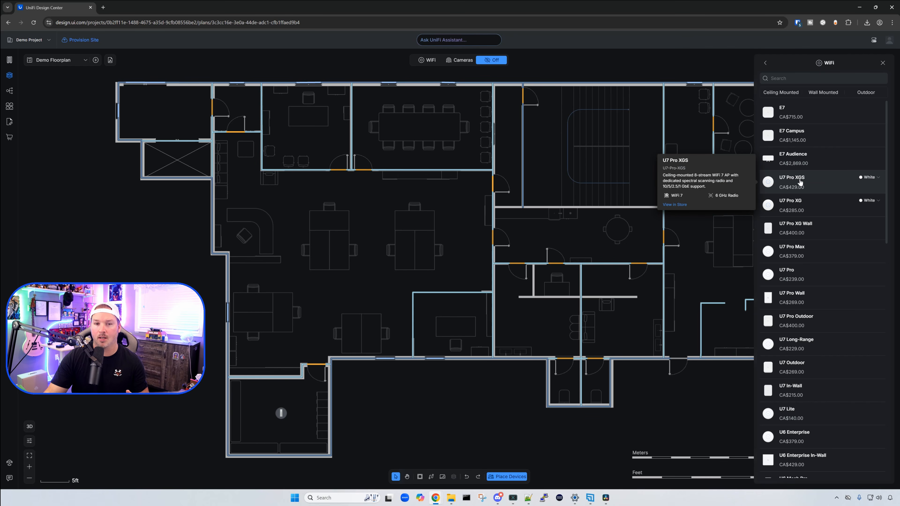
left_click_drag(800, 182, 288, 307)
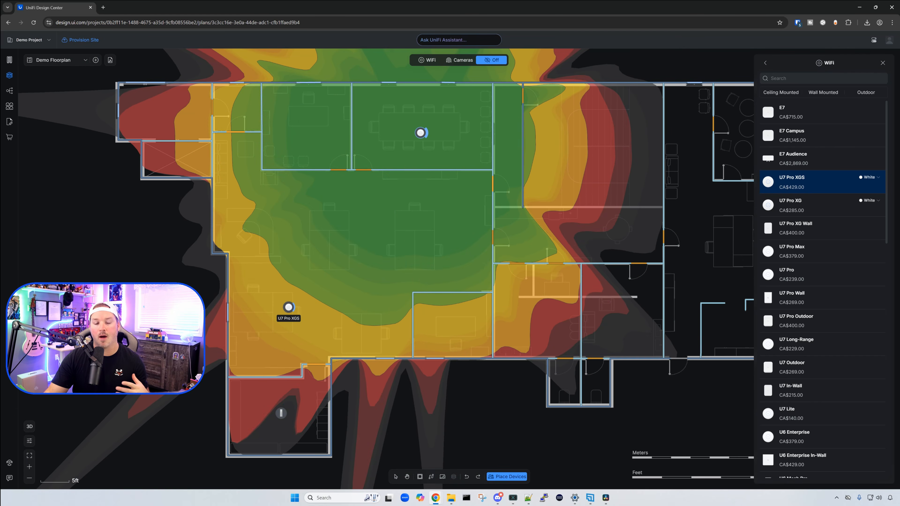
left_click(421, 133)
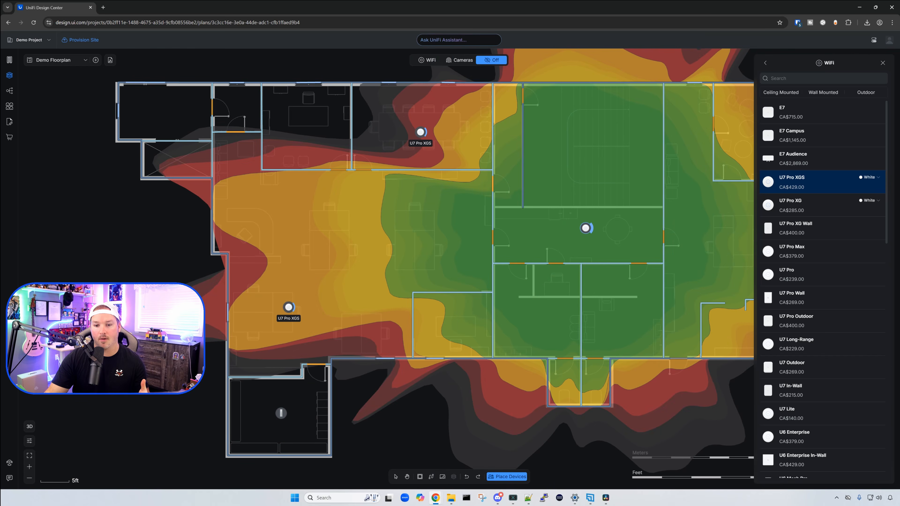
left_click(586, 228)
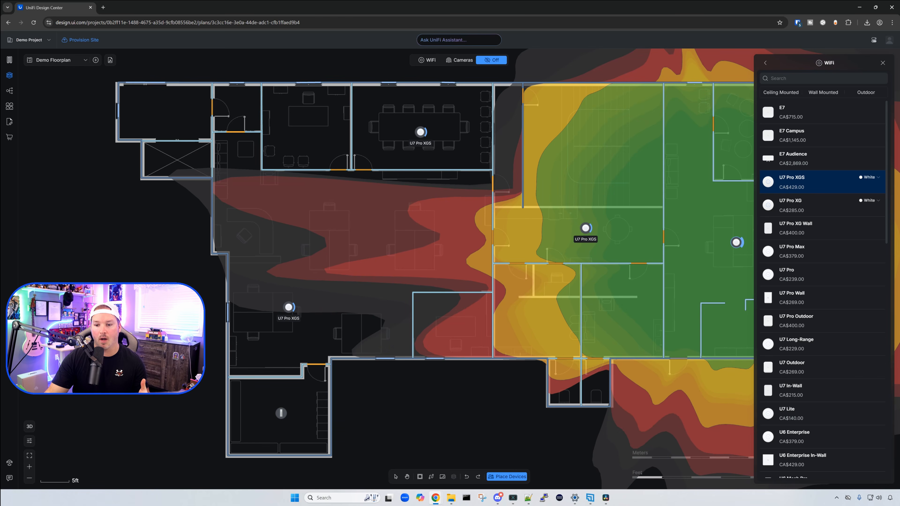
left_click(736, 242)
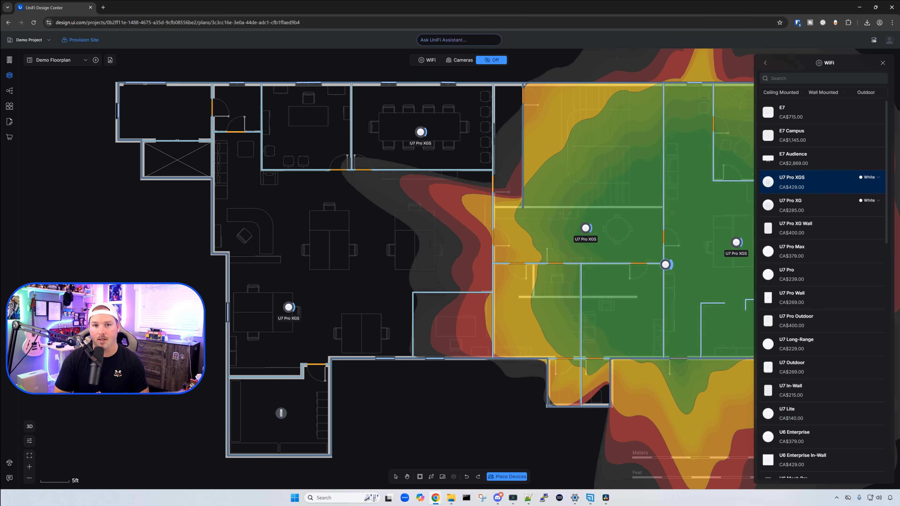
key("Escape")
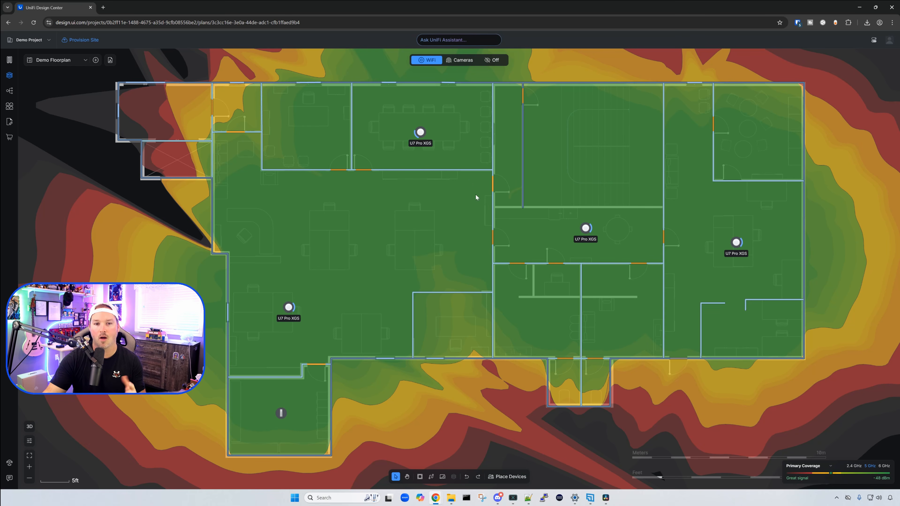
Step: Compare the primary WiFi coverage heatmap on 2.4 GHz, 6 GHz and 5 GHz
left_click(857, 468)
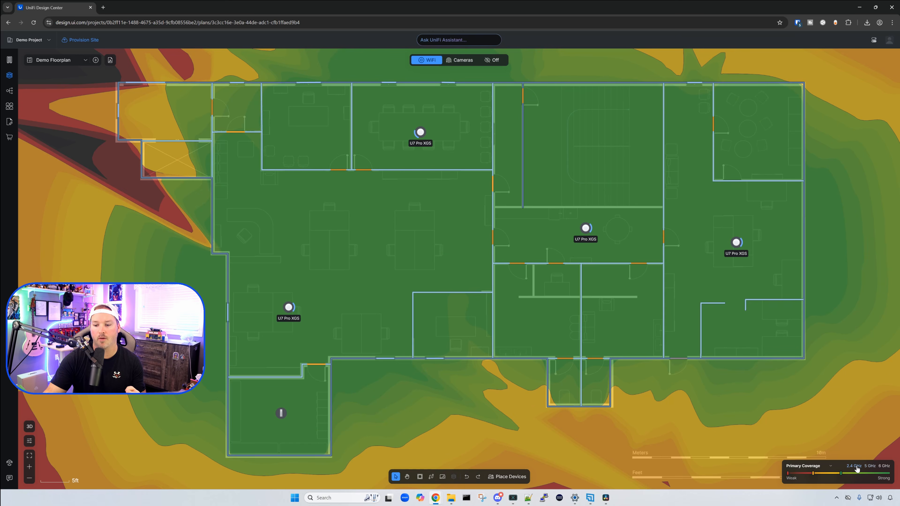
left_click(886, 467)
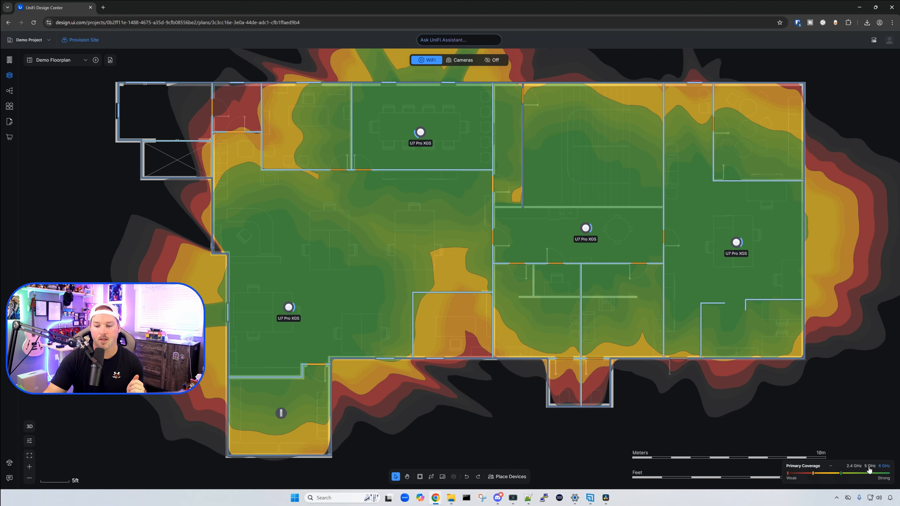
left_click(869, 468)
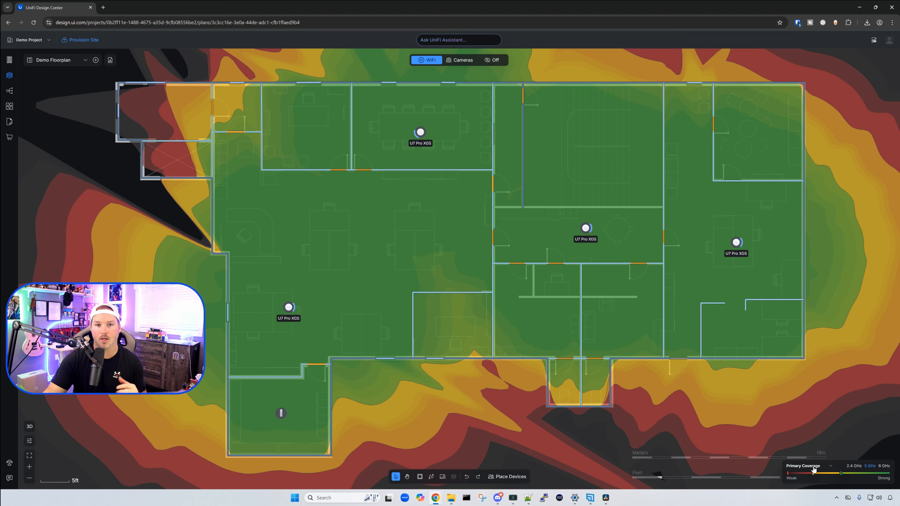
Step: View the secondary and tertiary coverage heatmaps, ending on the Data Rate heatmap
left_click(831, 467)
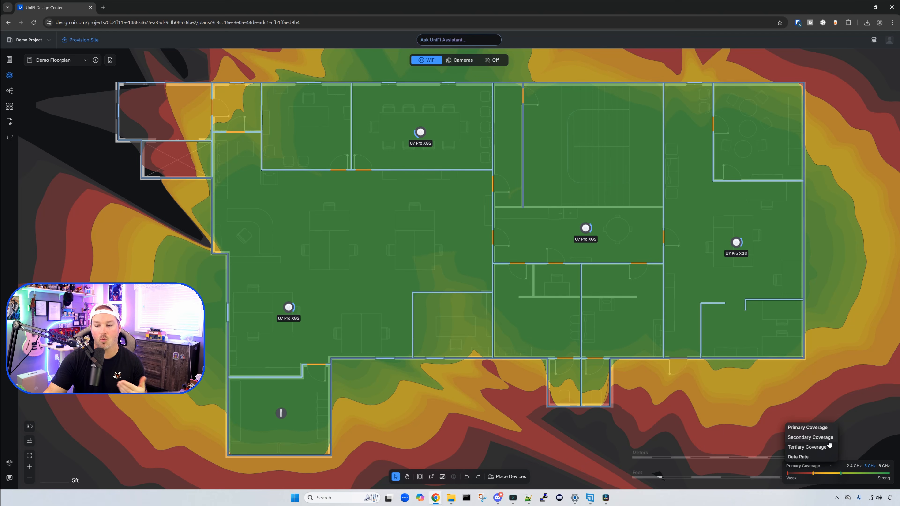
left_click(829, 440)
left_click(831, 467)
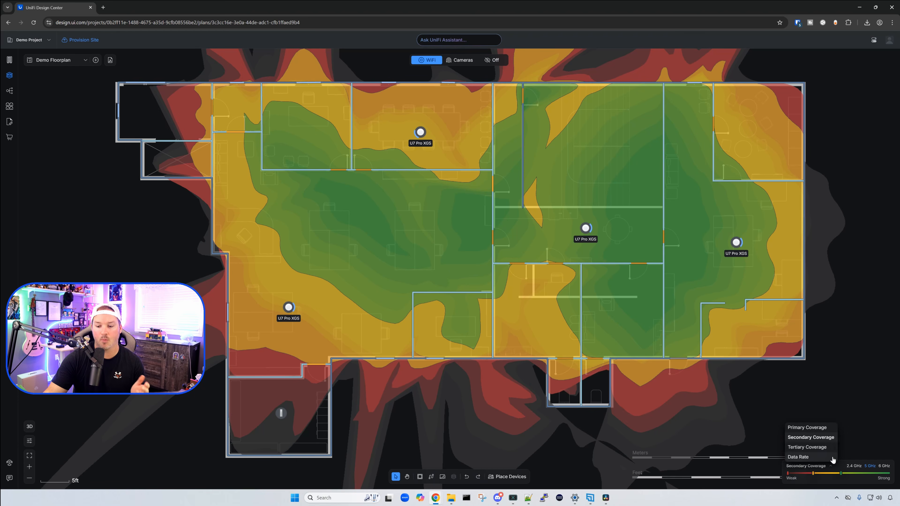
left_click(815, 447)
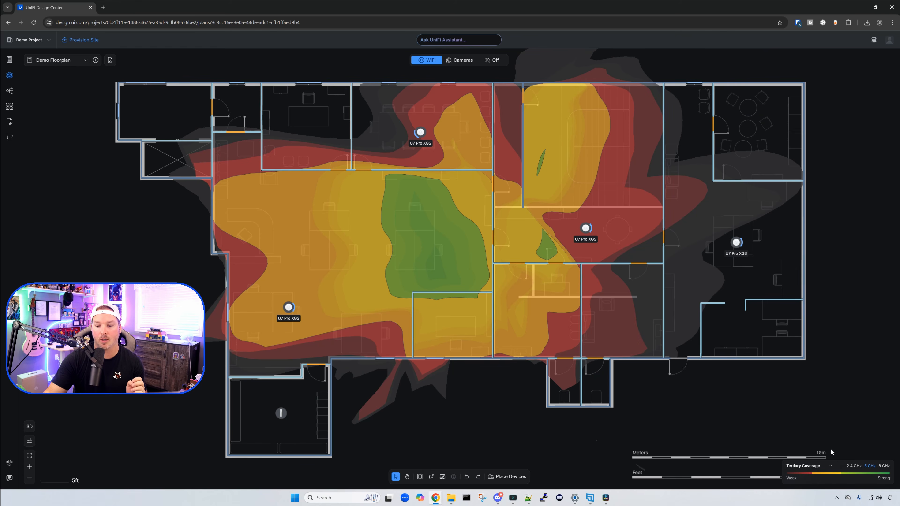
left_click(825, 466)
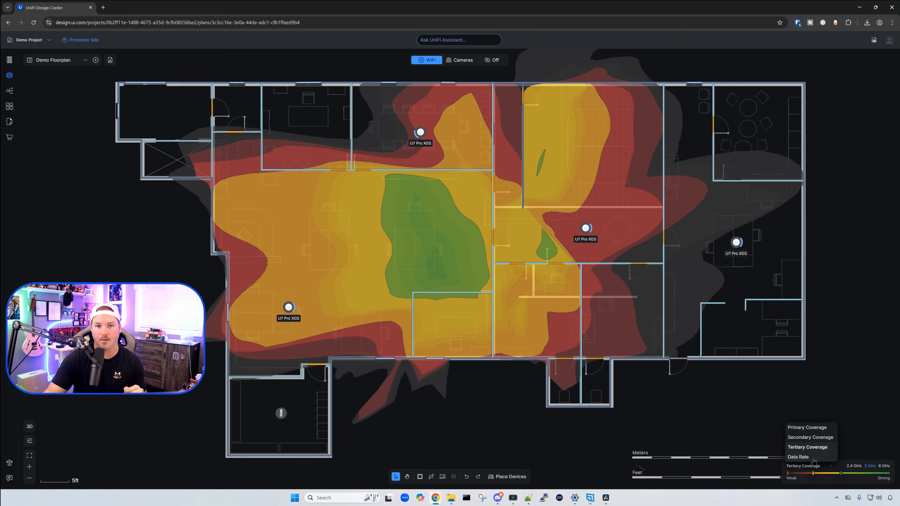
left_click(801, 457)
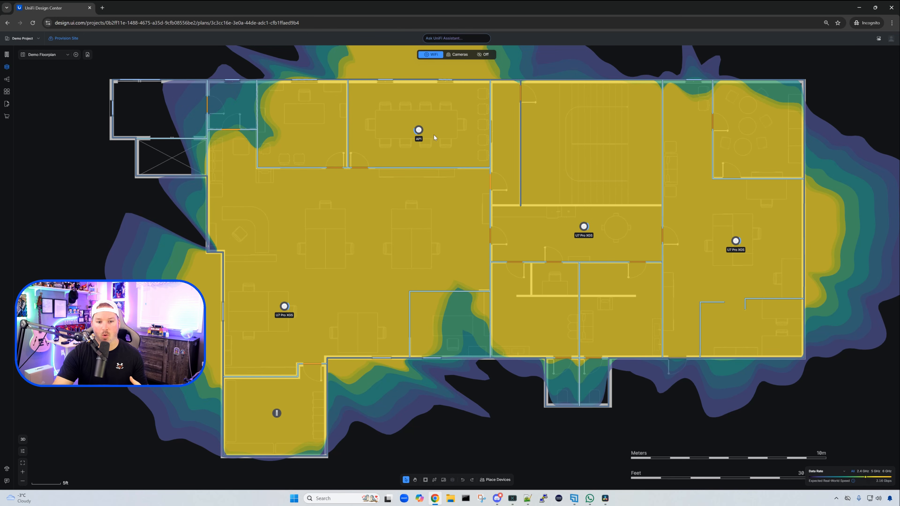
Step: Open the device settings of the conference room's access point AP1
left_click(419, 131)
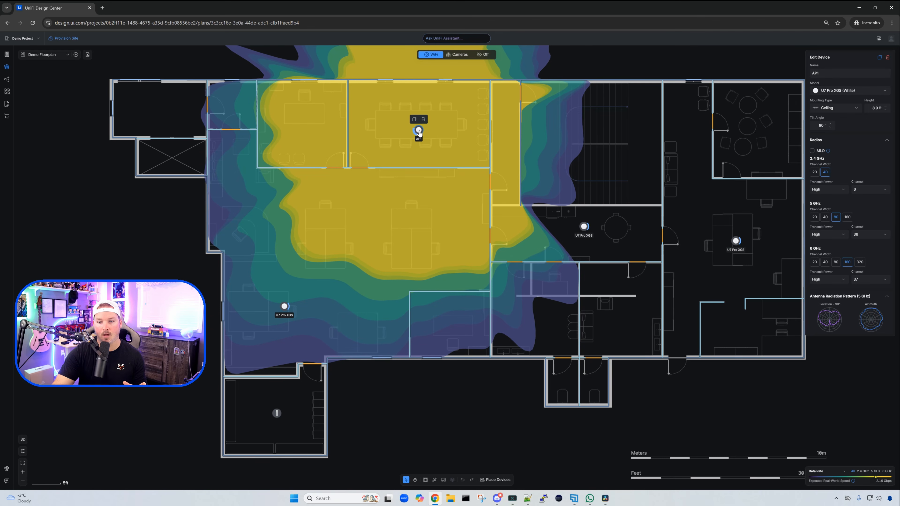
left_click(831, 73)
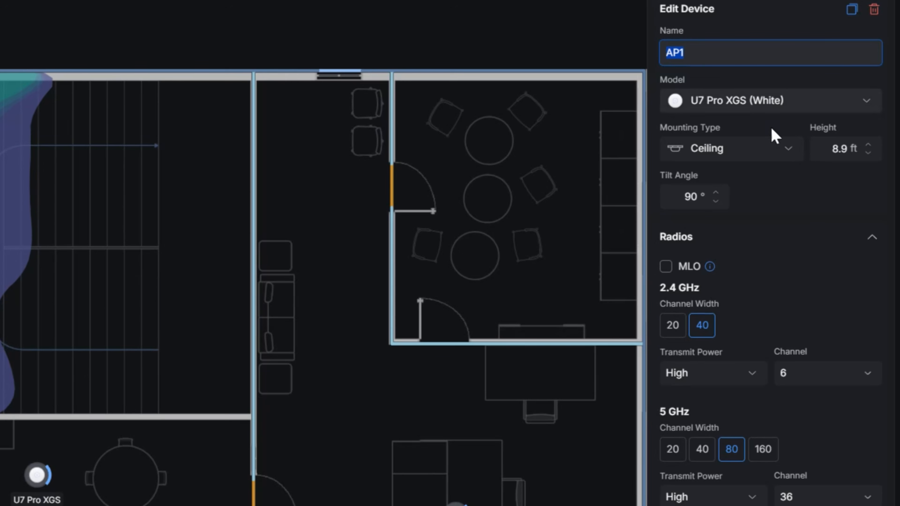
Step: Try the Wall/Pole mounting type on AP1 and restore it to Ceiling
left_click(788, 156)
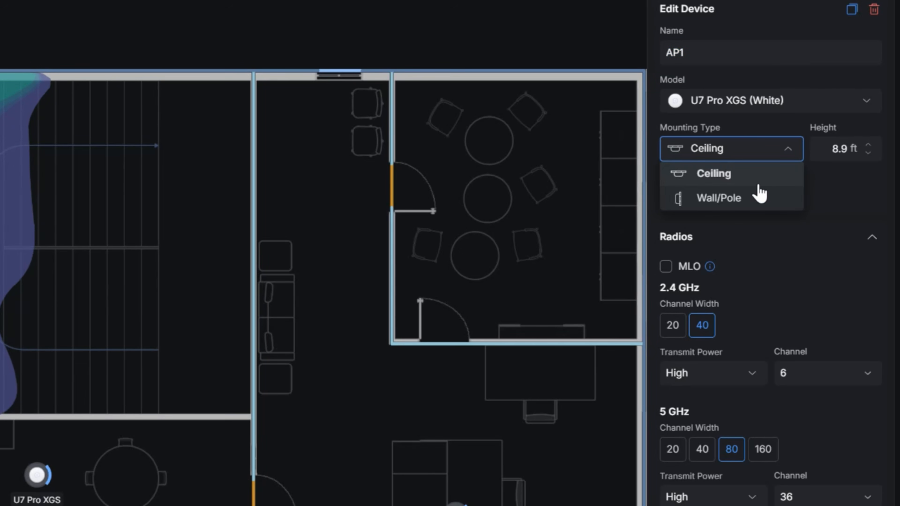
left_click(742, 199)
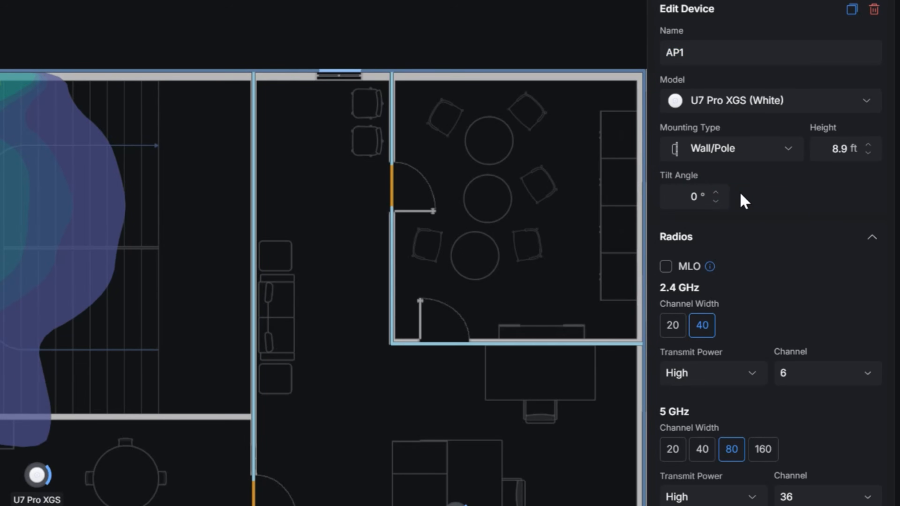
left_click(777, 166)
left_click(765, 173)
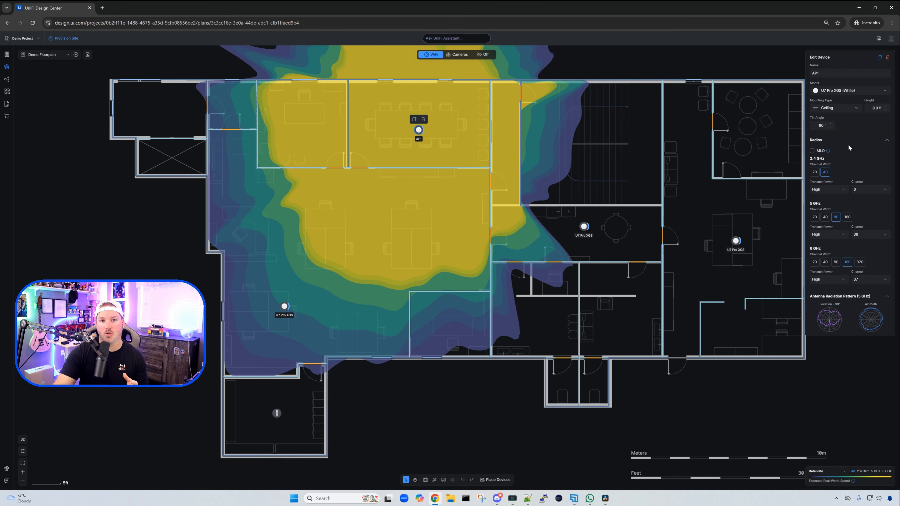
Step: Enable MLO on AP1 and set its channel widths to 20 on 2.4 GHz and 320 on 6 GHz
mouse_move(828, 151)
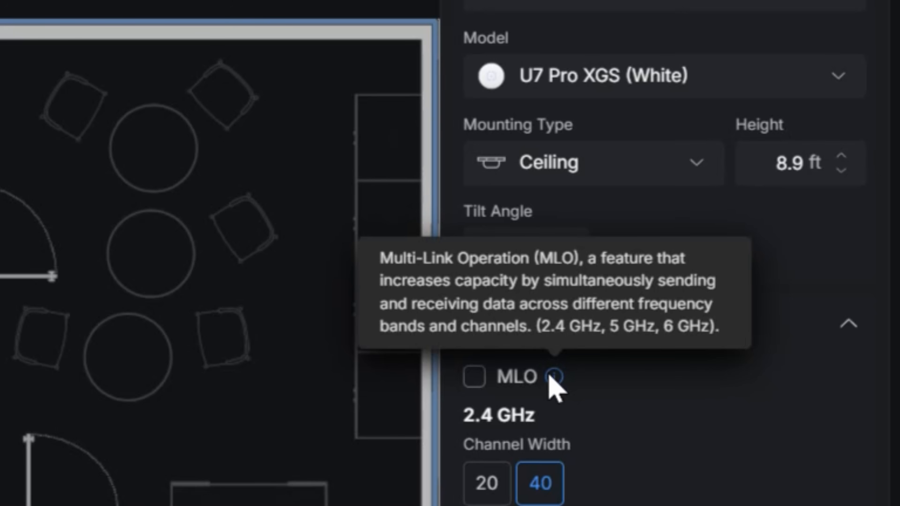
left_click(477, 377)
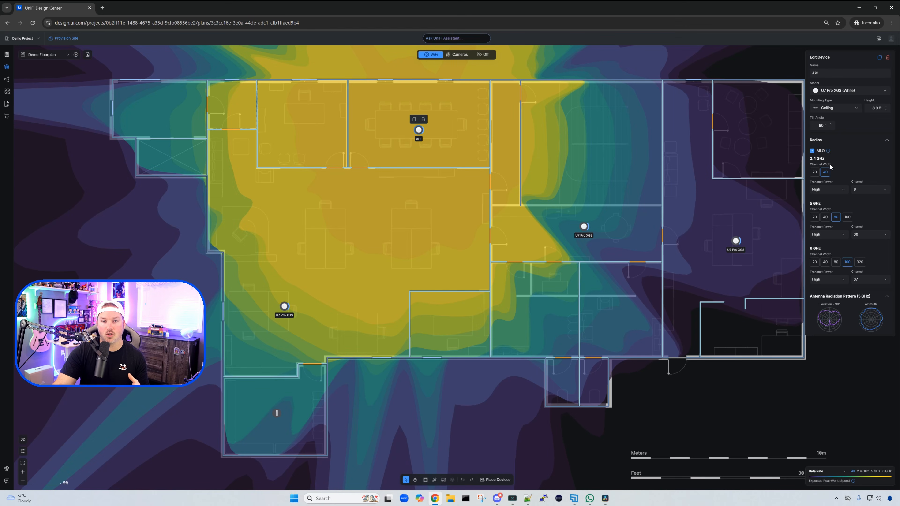
left_click(815, 172)
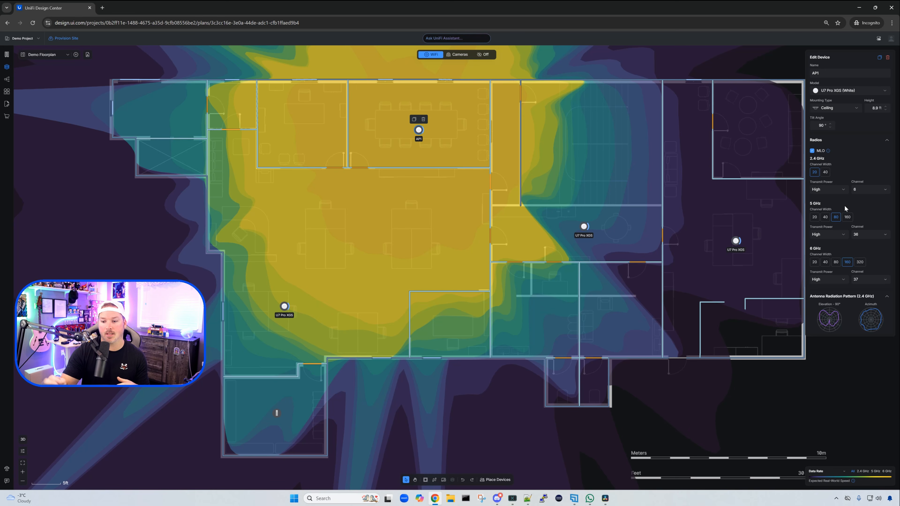
left_click(861, 263)
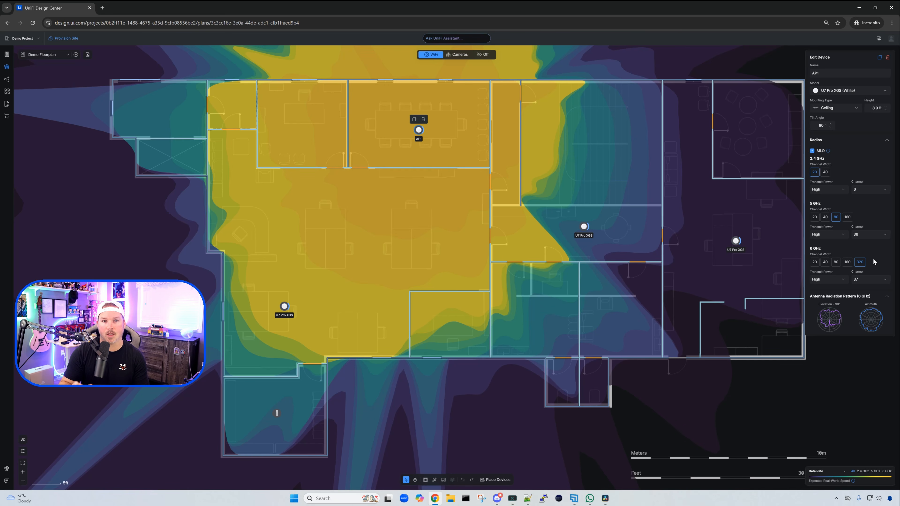
Step: Simulate a client's WiFi link, look through the client types, and move the WiFi 7 Device to just outside the conference room near AP1
key("ctrl+0")
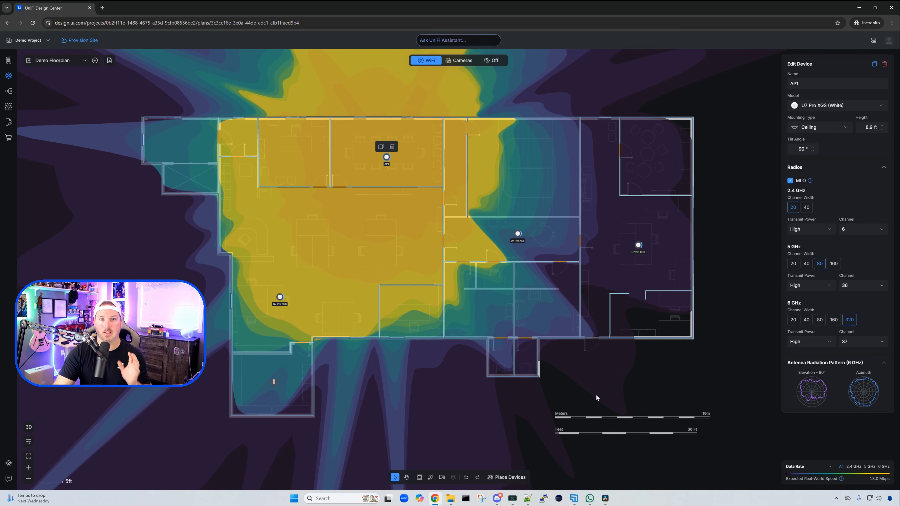
left_click(441, 478)
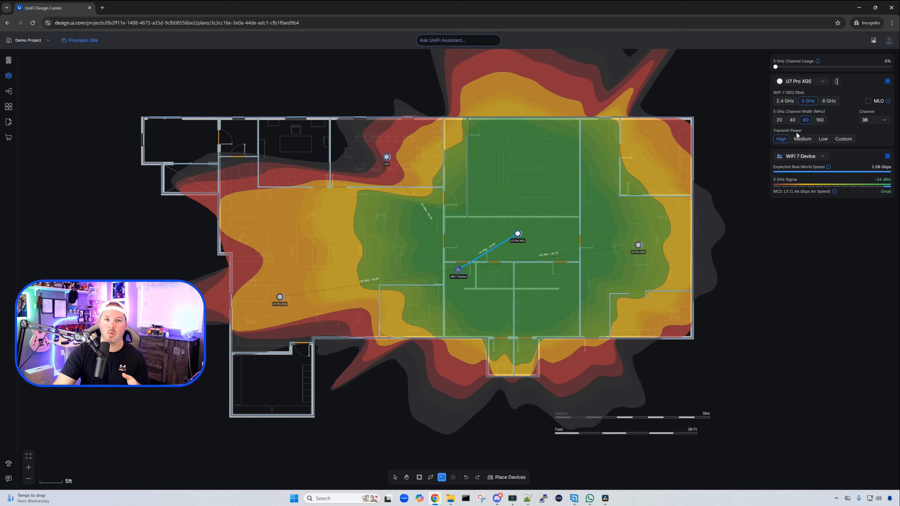
left_click(822, 157)
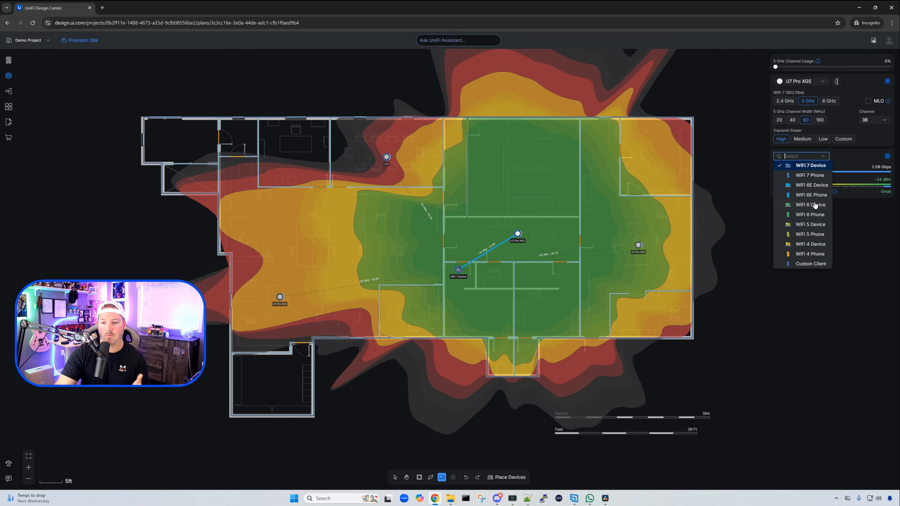
mouse_move(814, 255)
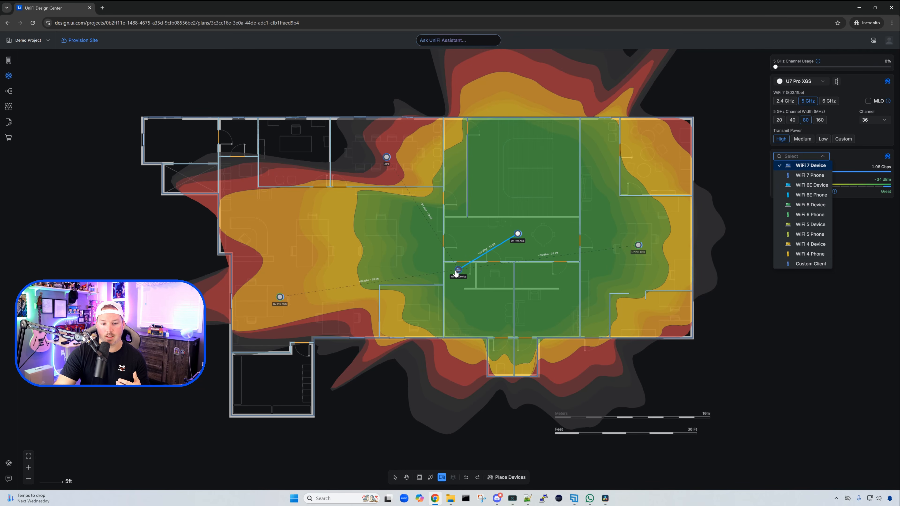
scroll(467, 279, "up", 3)
scroll(464, 280, "up", 3)
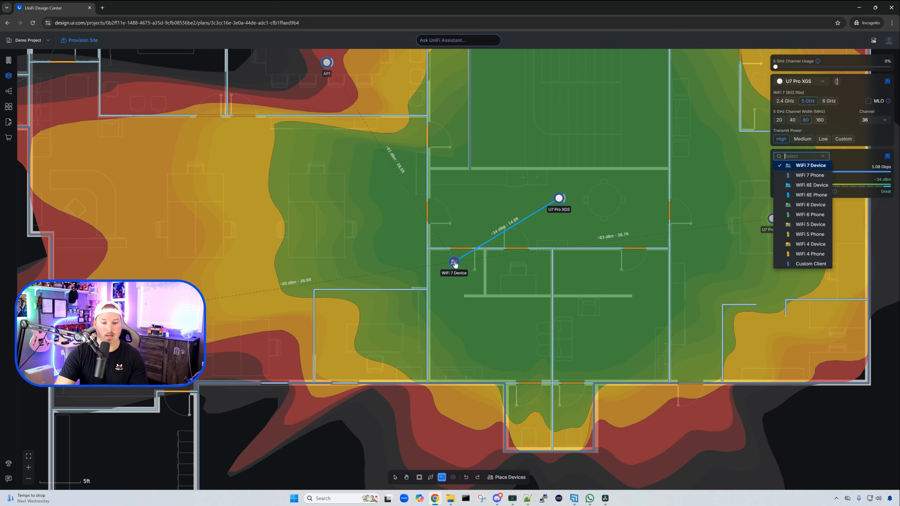
mouse_move(456, 264)
left_mouse_down()
mouse_move(476, 280)
mouse_move(603, 298)
mouse_move(706, 298)
mouse_move(732, 285)
mouse_move(748, 251)
mouse_move(754, 119)
mouse_move(662, 51)
mouse_move(599, 76)
mouse_move(303, 88)
mouse_move(263, 103)
mouse_move(244, 129)
left_mouse_up()
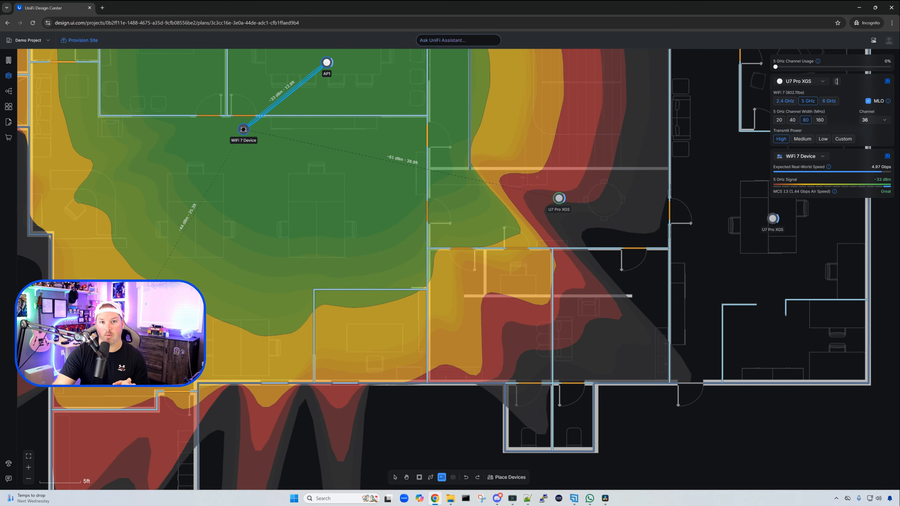
Step: Move the simulated WiFi 7 Device slightly farther from AP1 into the open office to compare its link
left_click_drag(244, 129, 226, 160)
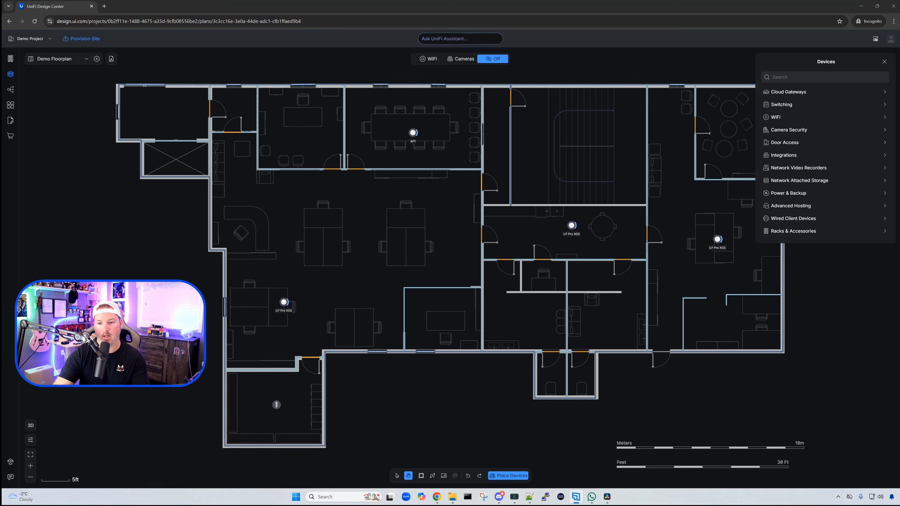
Step: Set the one-port RJ45 socket to Cat 6 and place one on the private office's, conference room's and reception's west walls
left_click(807, 234)
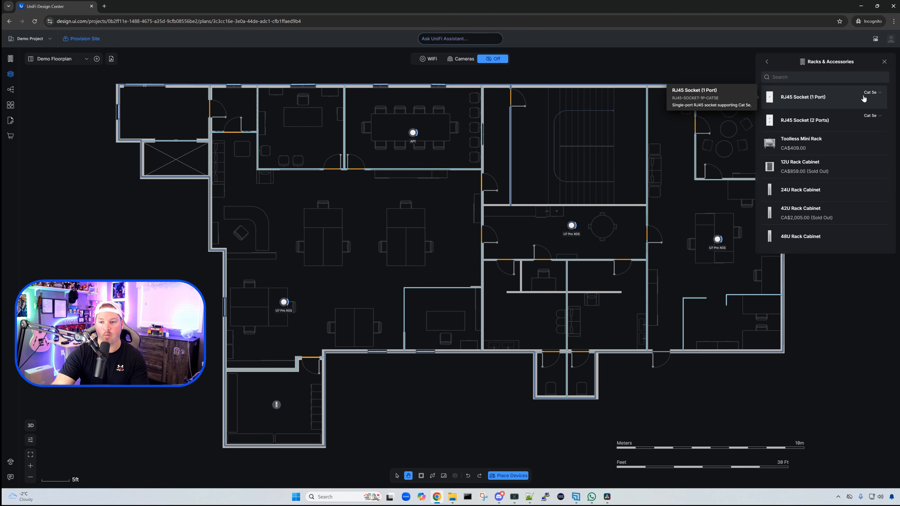
left_click(880, 95)
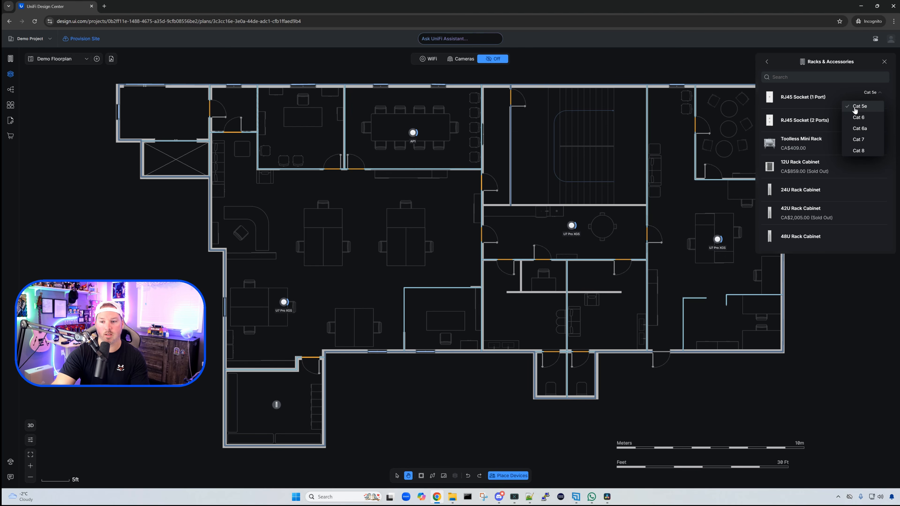
left_click(858, 118)
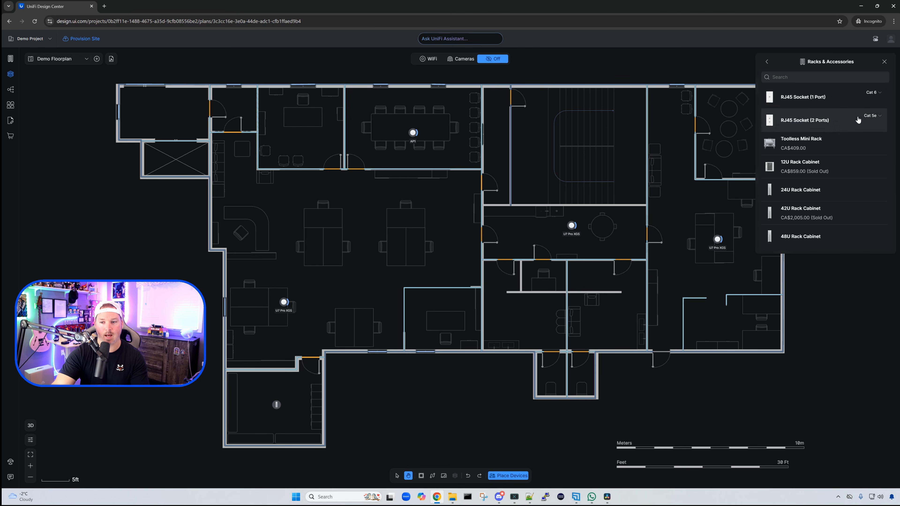
left_click(778, 102)
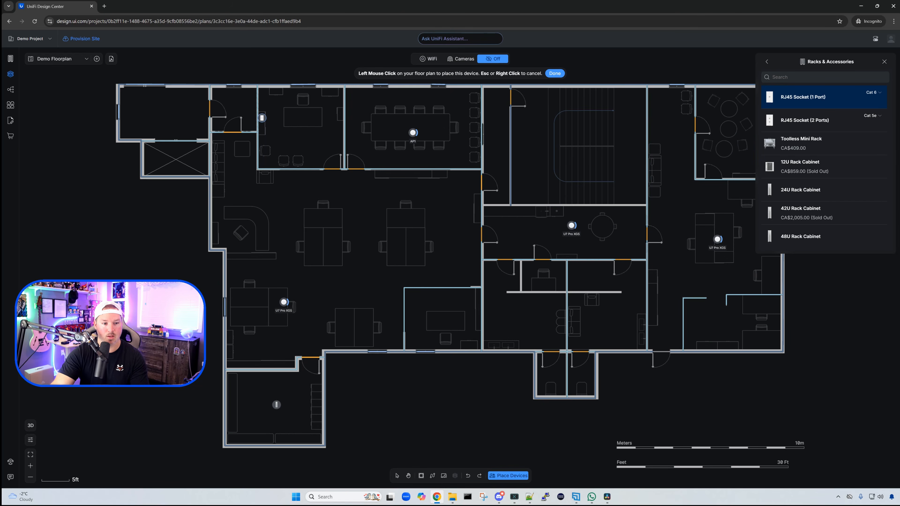
left_click(259, 117)
left_click(347, 118)
left_click(213, 239)
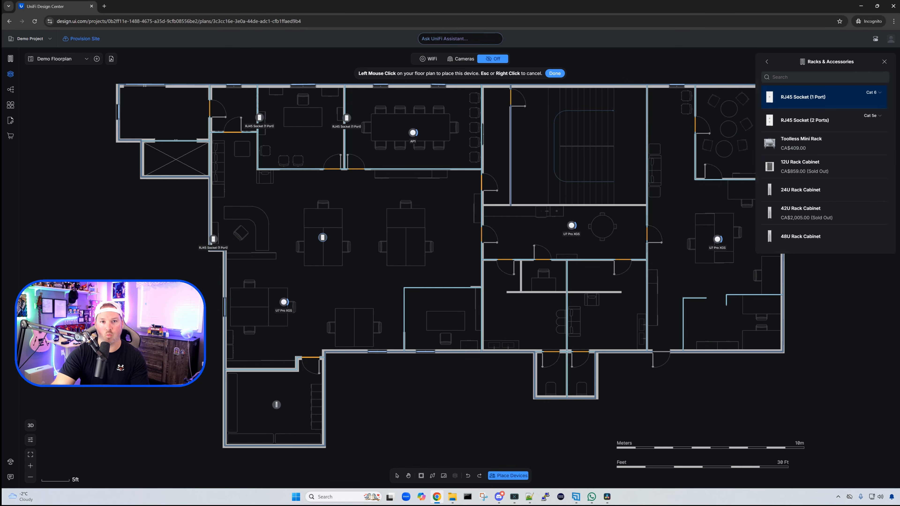
Step: Place a one-port Cat 6 RJ45 socket on each of the four desk clusters in the open office
left_click(322, 237)
left_click(409, 235)
left_click(354, 325)
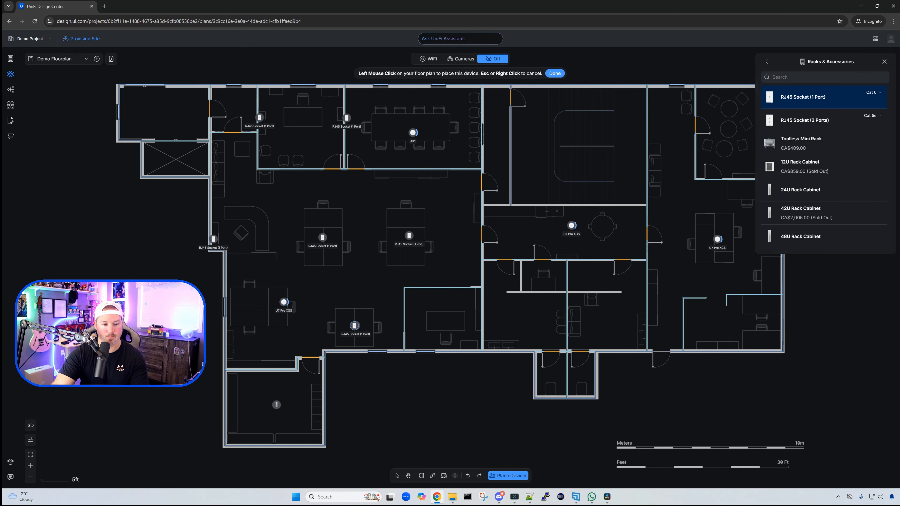
left_click(255, 307)
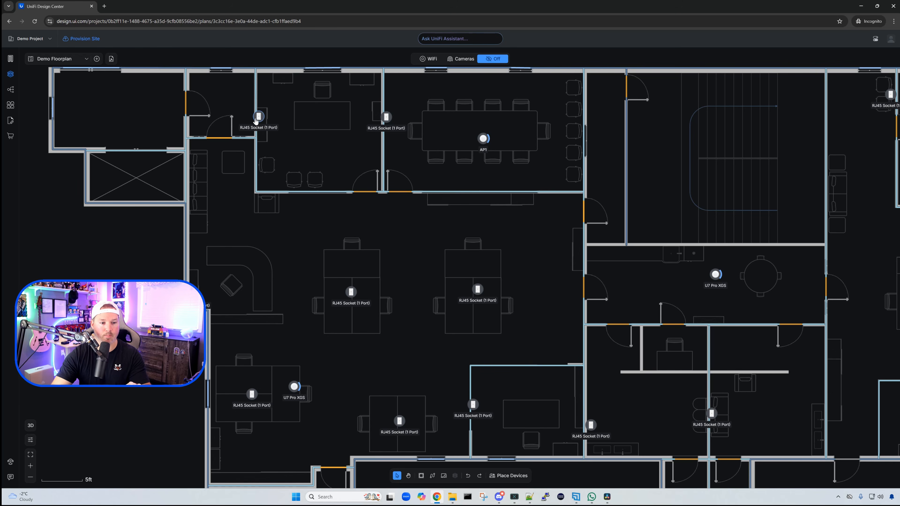
Step: Shift the RJ45 socket on the private office's west wall slightly outward and rename it as D1
left_click_drag(255, 121, 249, 123)
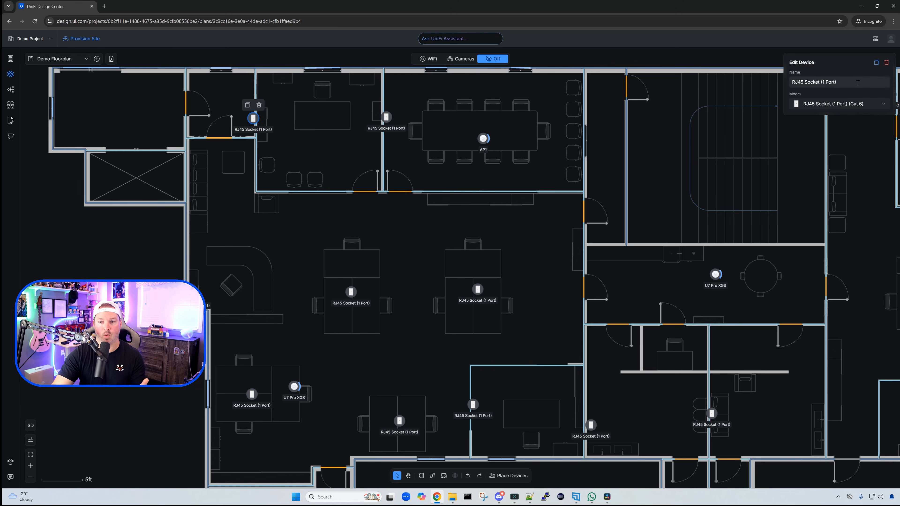
left_click(858, 83)
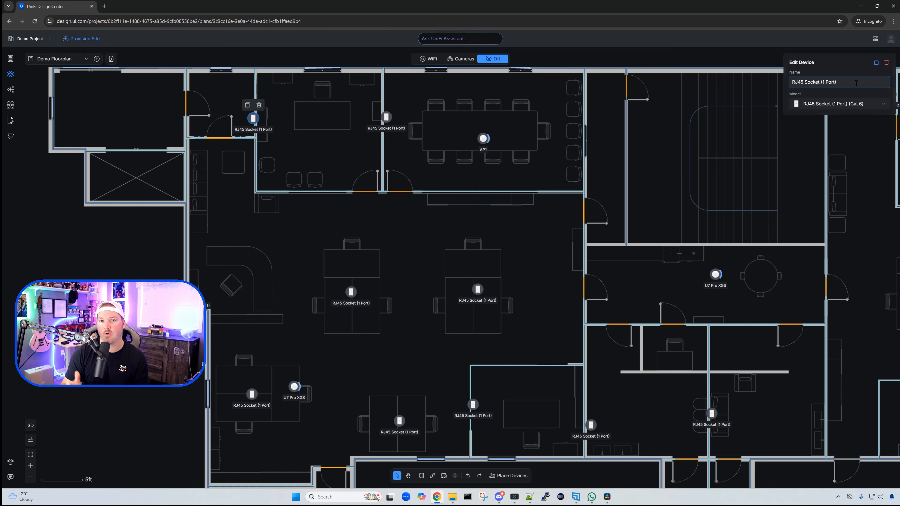
left_click_drag(853, 85, 796, 81)
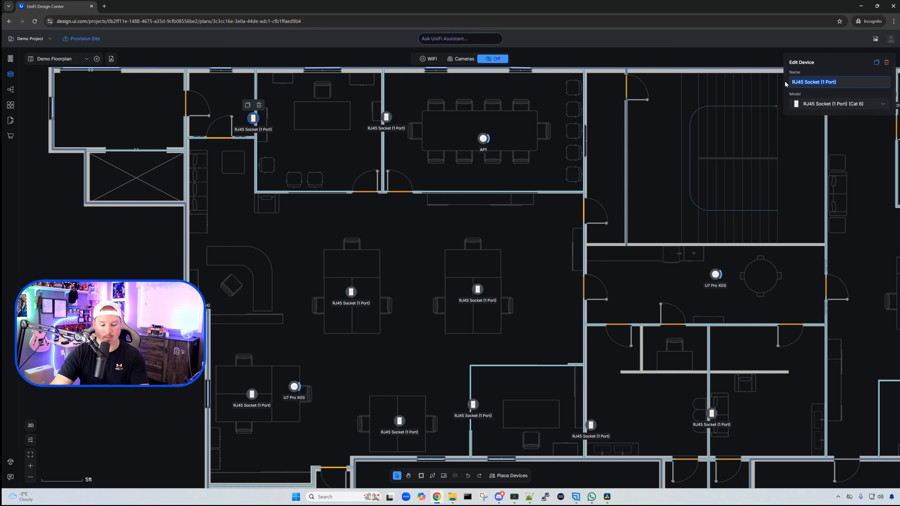
type("D")
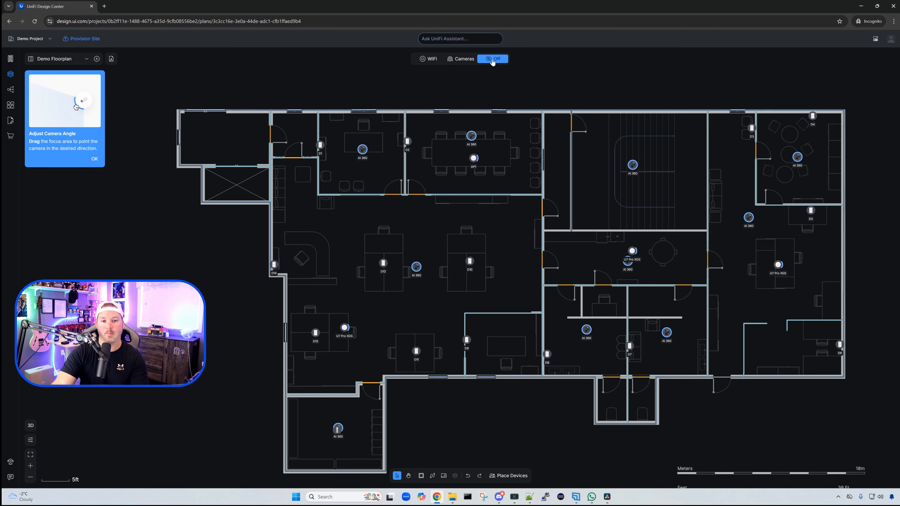
Step: Examine the coverage of the AI 360 cameras across the floorplan and hide the overlay again
left_click(460, 60)
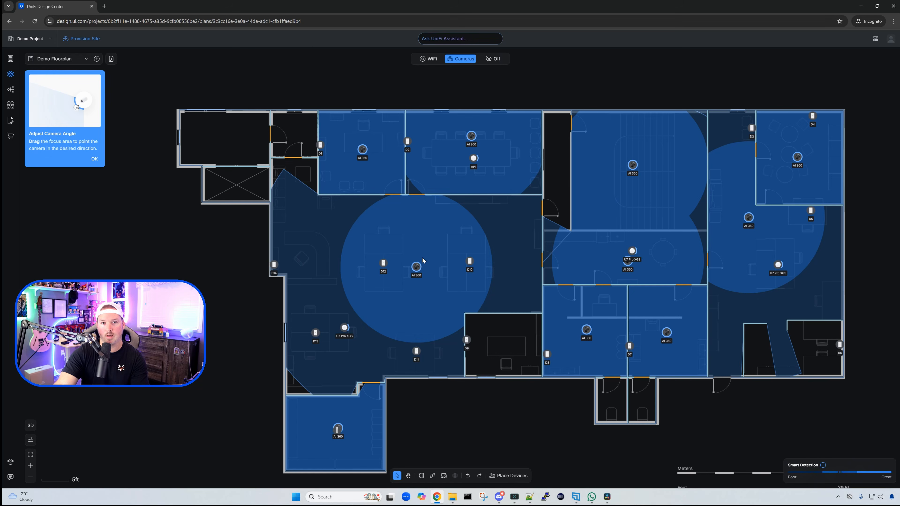
left_click(493, 59)
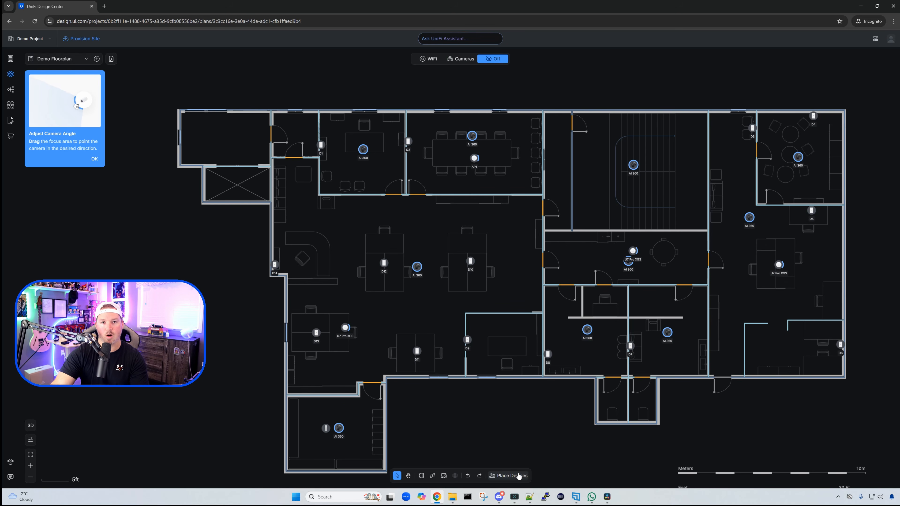
Step: Place three Enterprise Access Hubs side by side along the rack room's upper wall
left_click(519, 476)
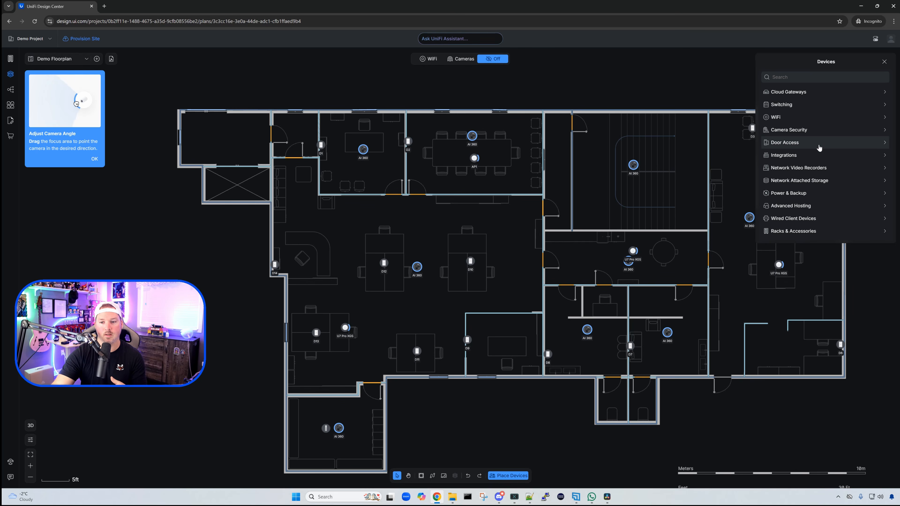
left_click(786, 143)
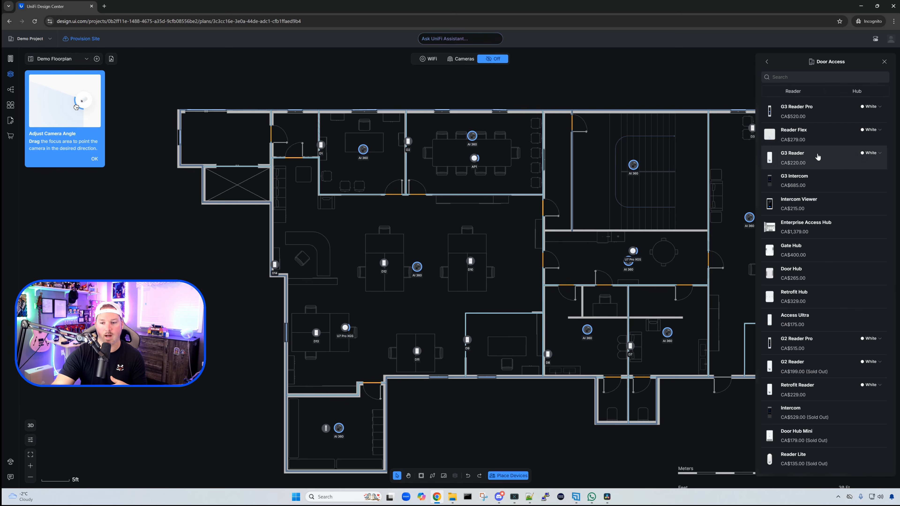
left_click(813, 230)
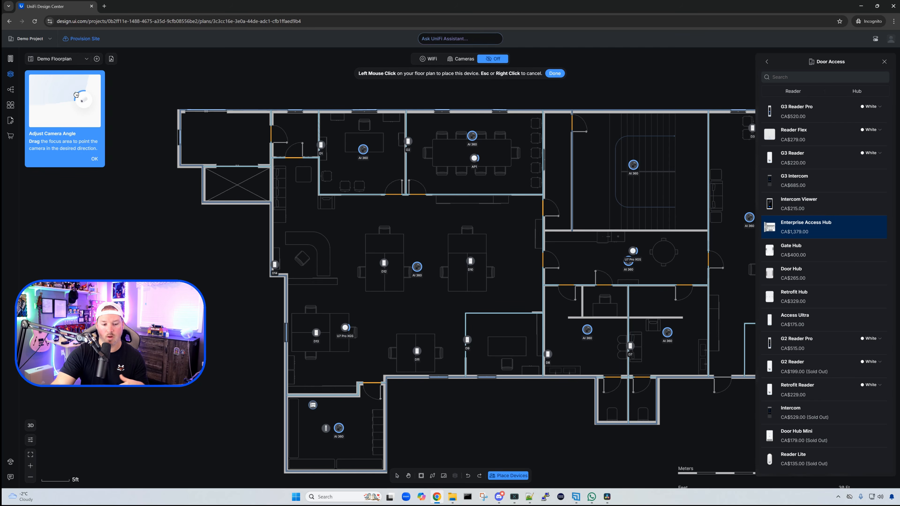
left_click(311, 401)
left_click(322, 401)
left_click(332, 401)
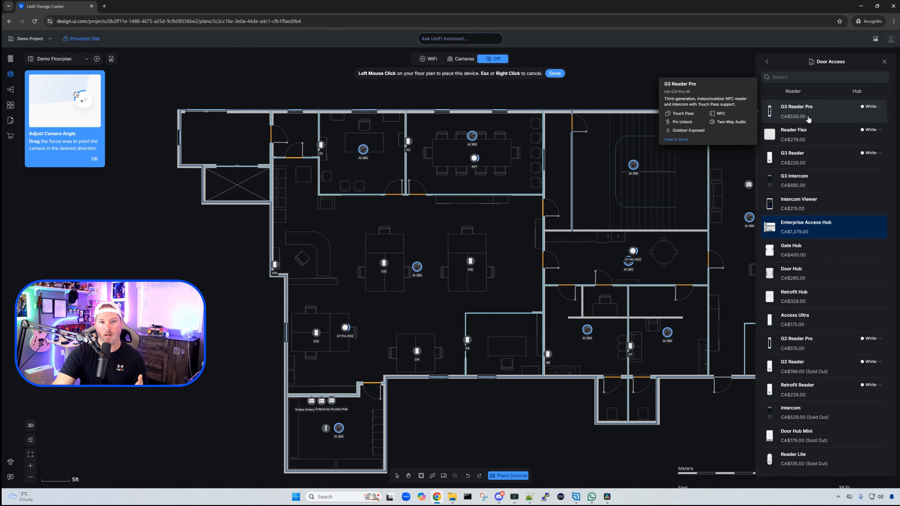
left_click(555, 73)
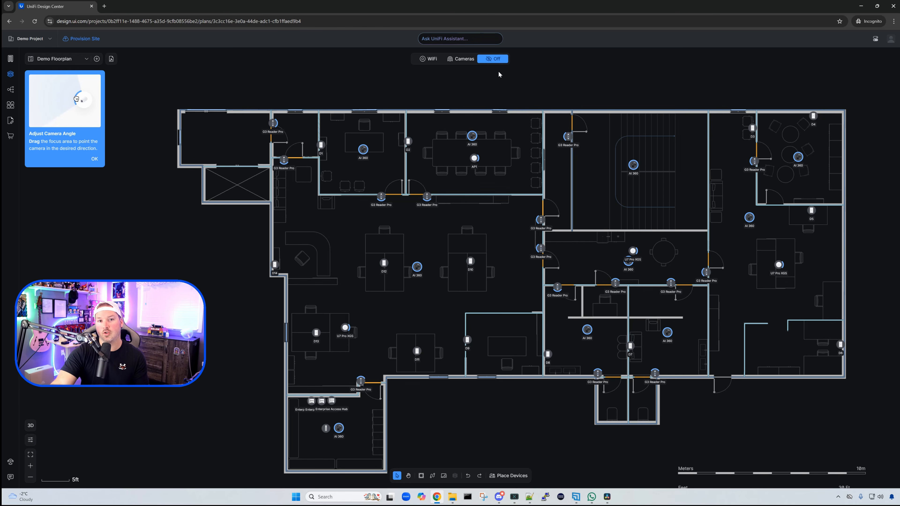
Step: Examine the camera view of the G3 Reader Pro at the conference room door and the combined camera coverage
left_click(427, 197)
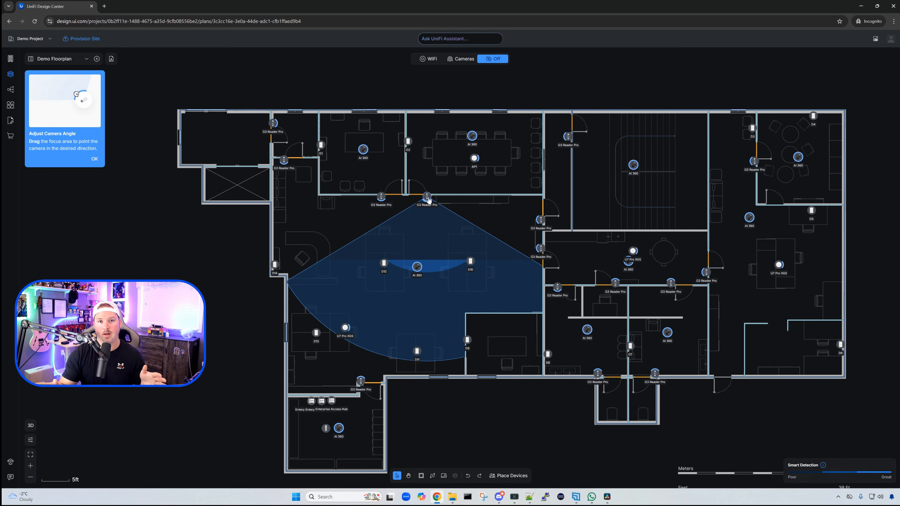
left_click(463, 59)
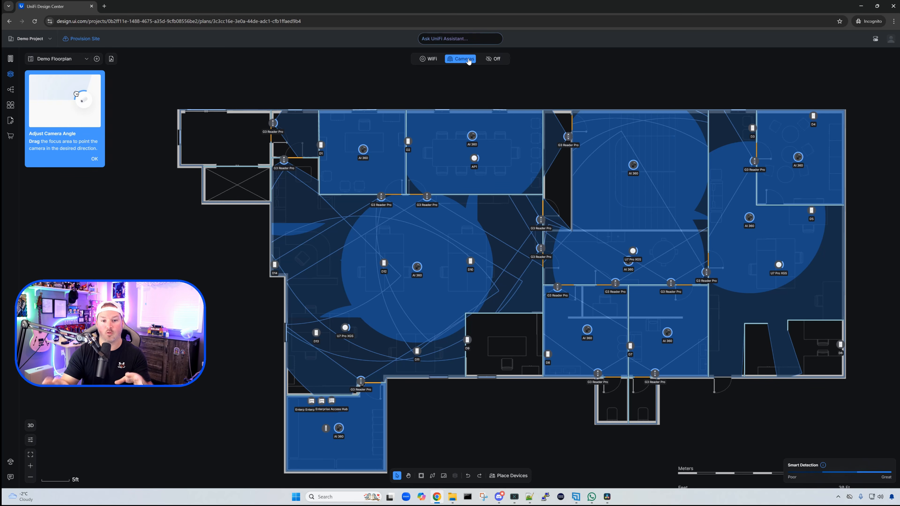
left_click(494, 59)
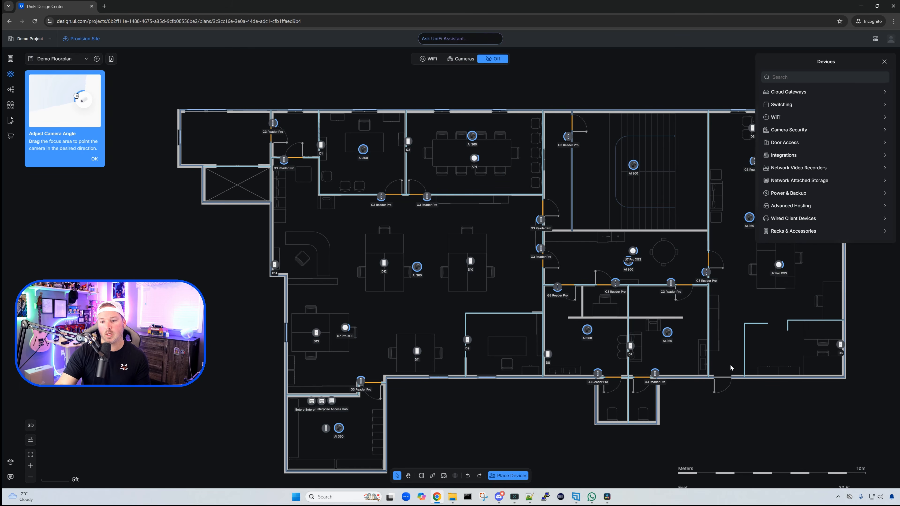
Step: Choose the Workstation among the wired client devices for placement at the desks
left_click(810, 220)
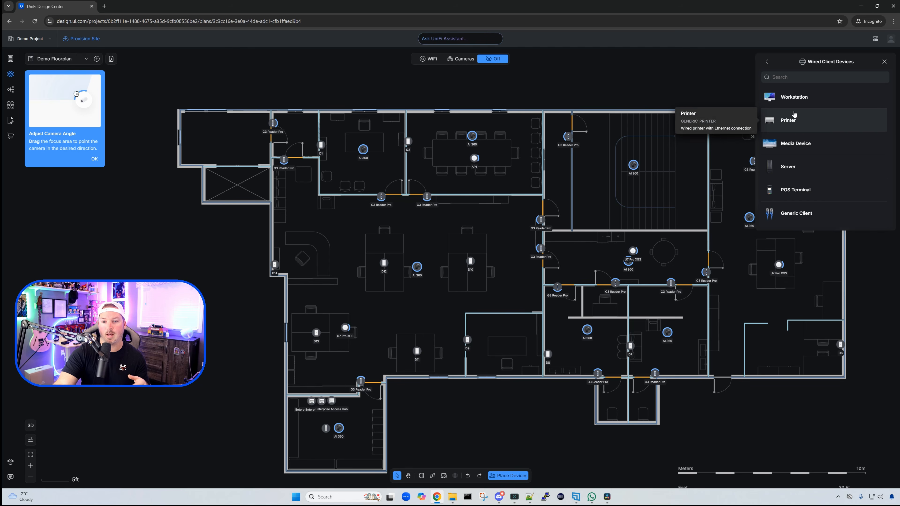
left_click(789, 101)
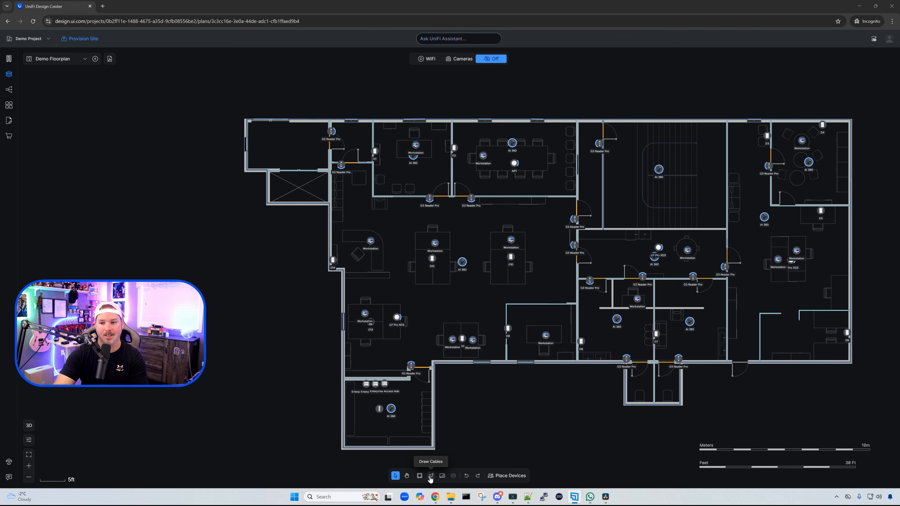
Step: Draw a cable route across the floorplan, starting in the east office beside its desks
left_click(430, 478)
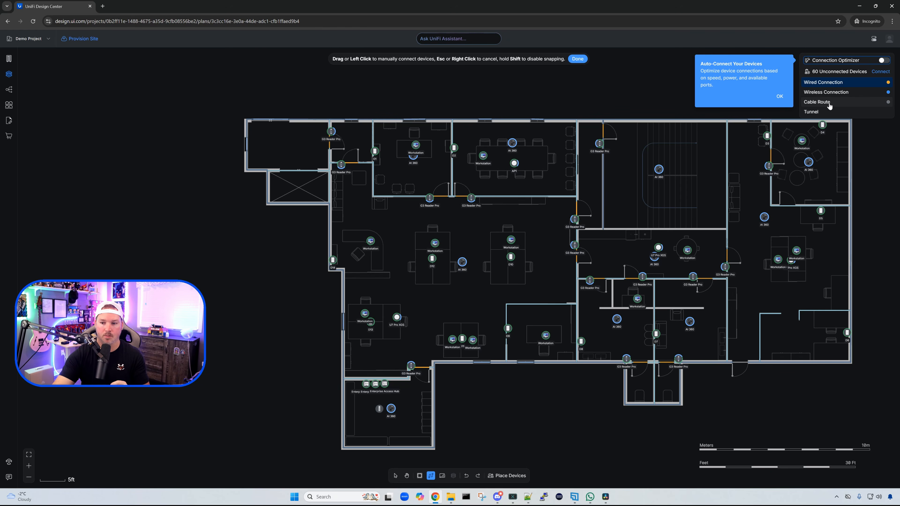
left_click(830, 103)
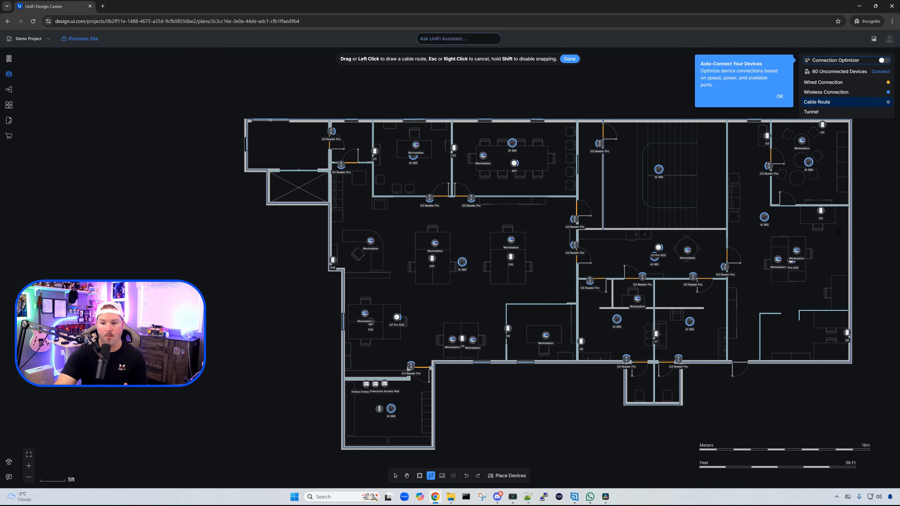
left_click(838, 232)
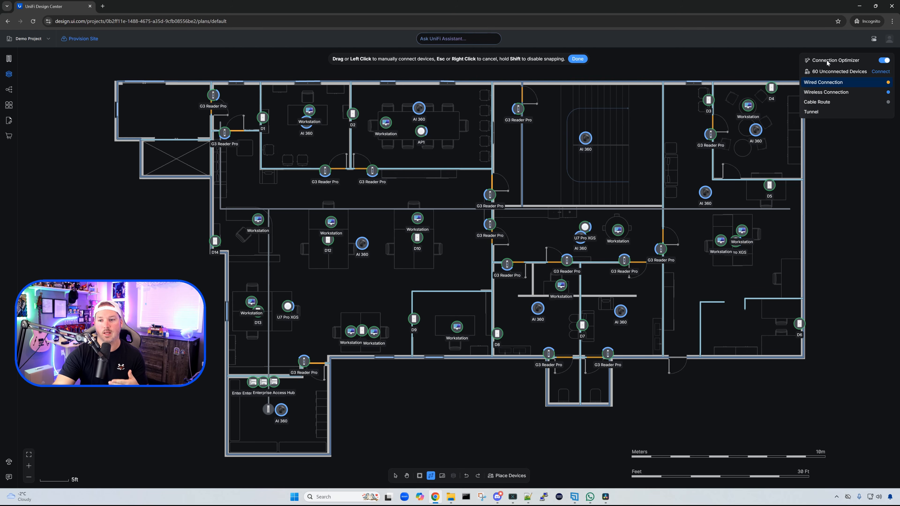
Step: Auto-connect the unconnected devices with the Connection Optimizer and dismiss its compatible switch selection without adding one
left_click(884, 60)
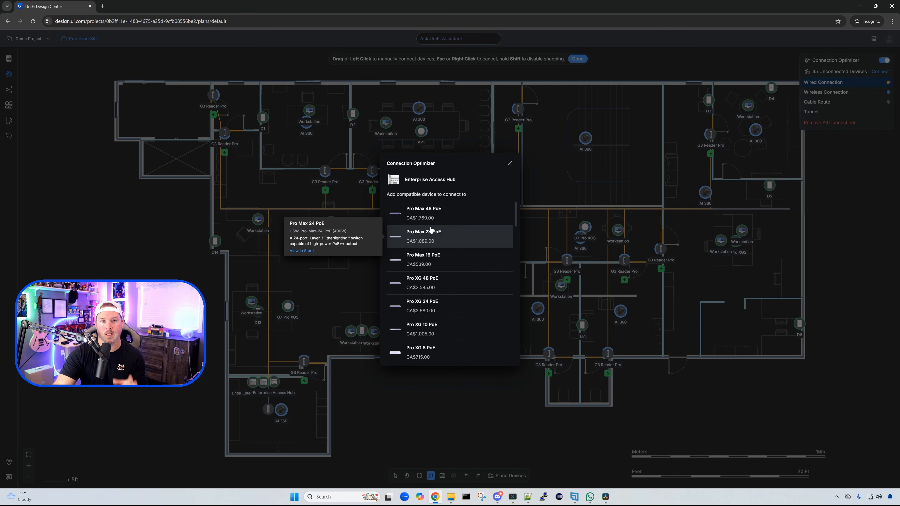
left_click(510, 164)
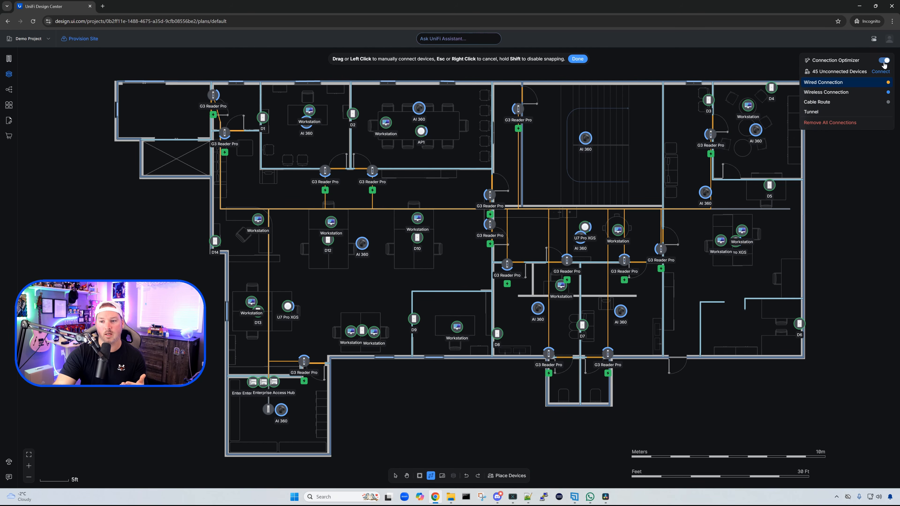
key("Escape")
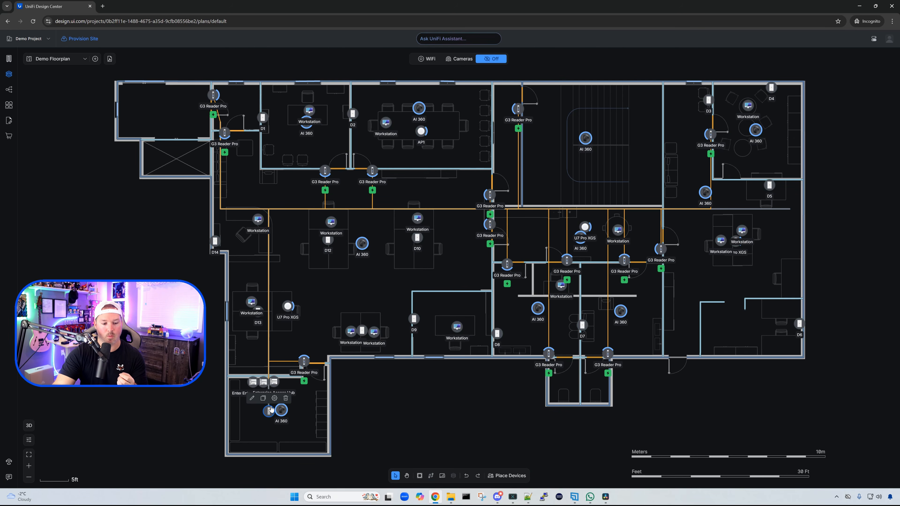
Step: Add one Dream Machine Pro Max and two Pro Max 48 PoE switches to the Core UniFi Technology rack
left_click(269, 412)
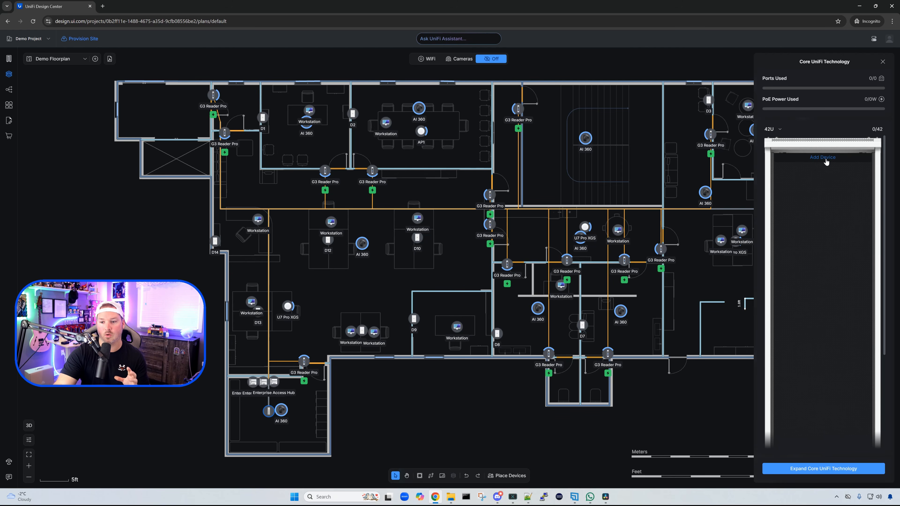
left_click(826, 159)
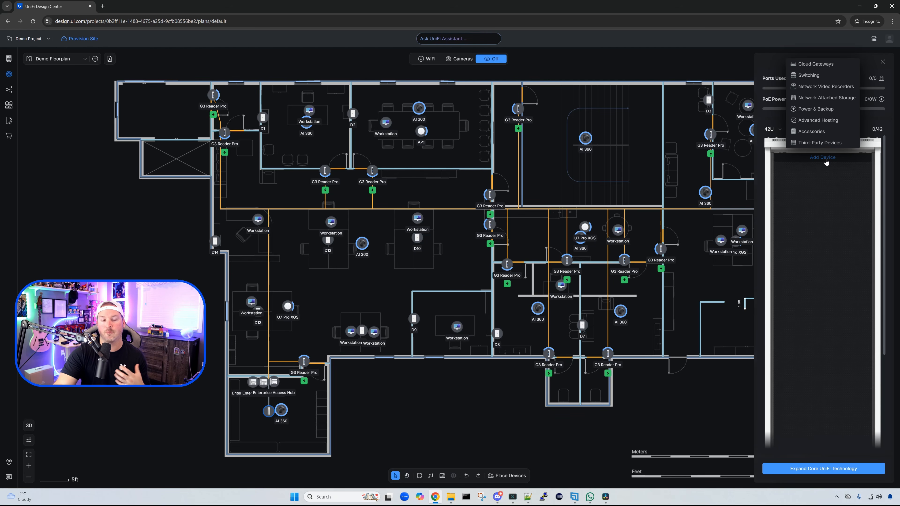
left_click(821, 65)
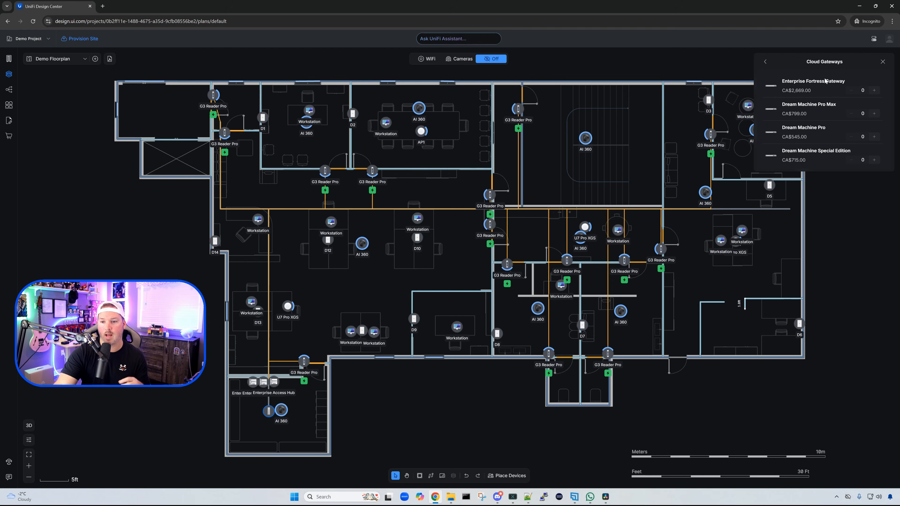
mouse_move(818, 108)
left_click(874, 113)
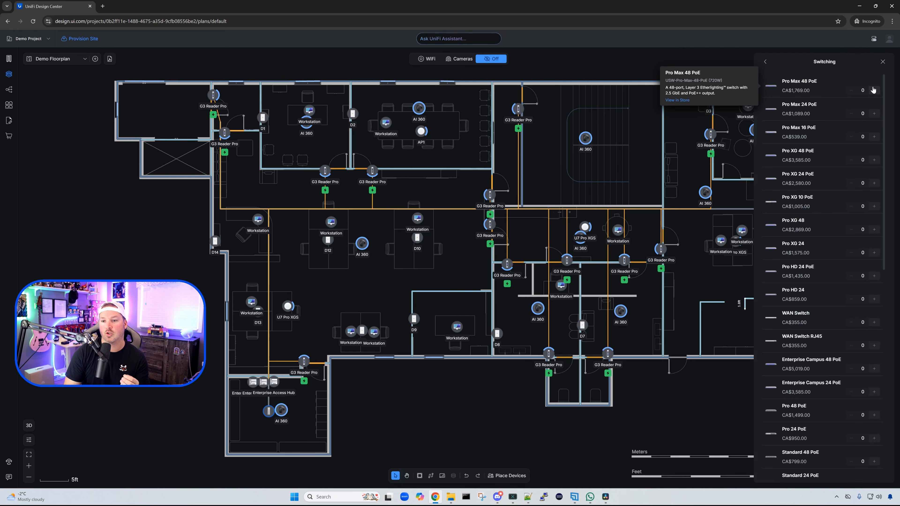
left_click(874, 90)
left_click(874, 90)
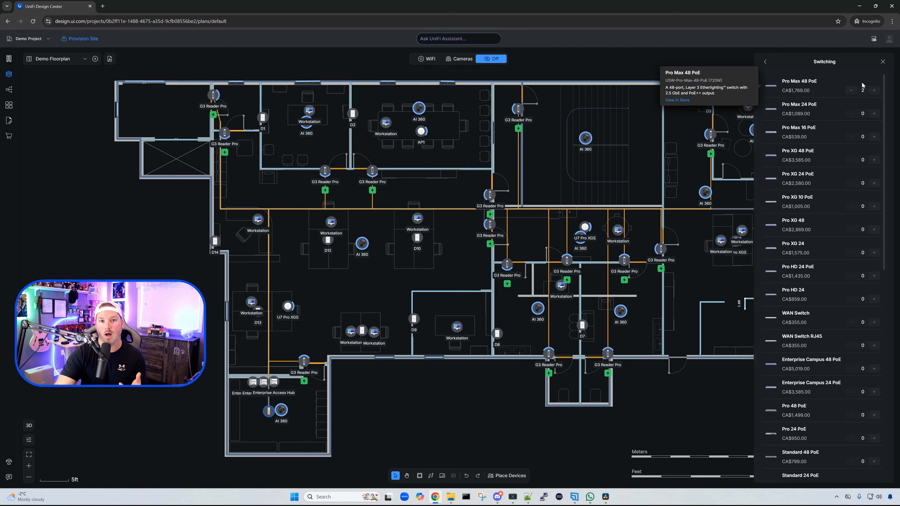
Step: Leave the Core UniFi Technology rack and auto-connect all unconnected devices with wired connections along the cable route
left_click(766, 63)
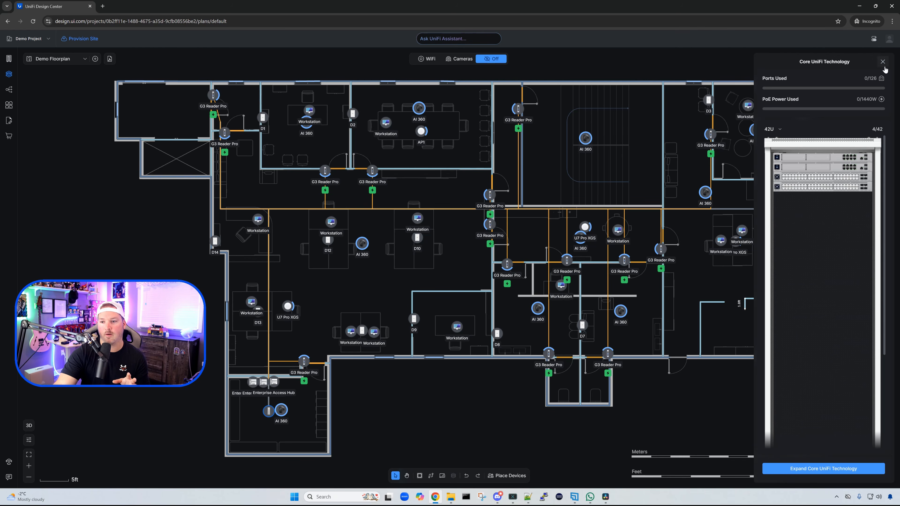
left_click(883, 62)
left_click(431, 477)
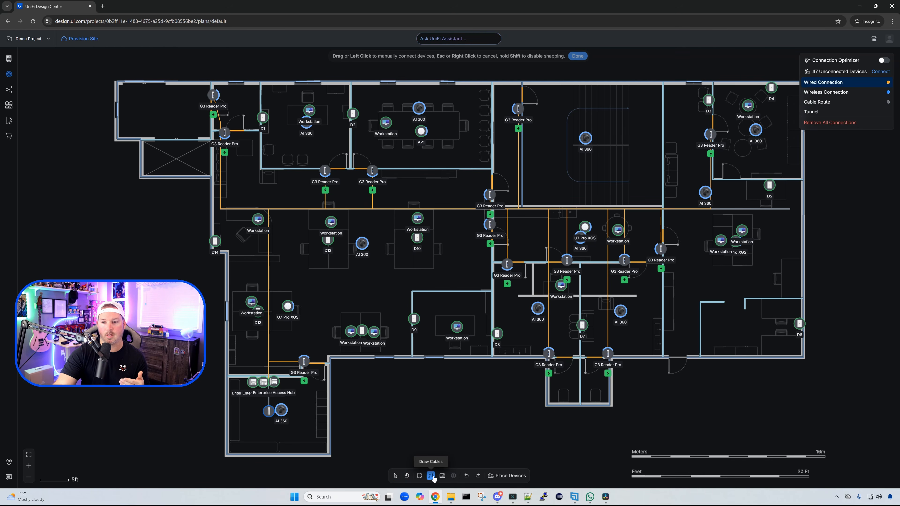
left_click(881, 72)
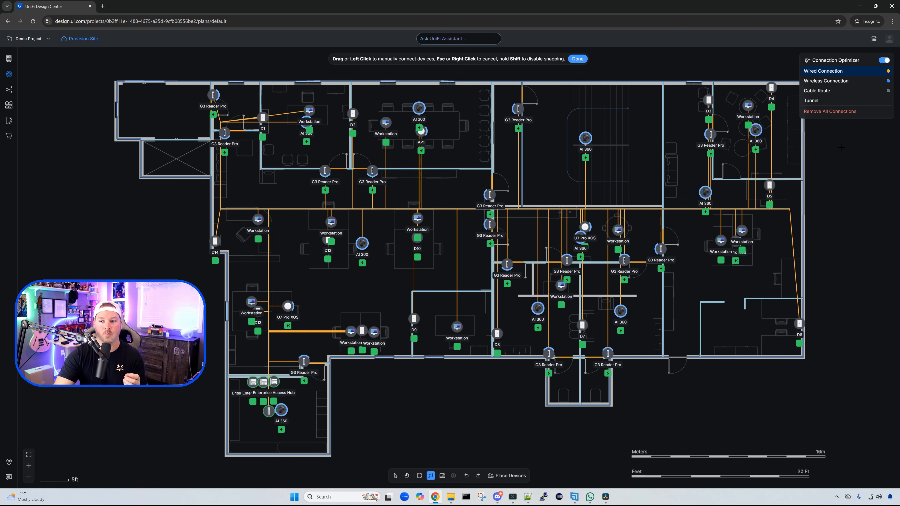
Step: Examine the cable run of the AI 360 camera in the stairwell room
left_click(395, 475)
scroll(587, 192, "up", 5)
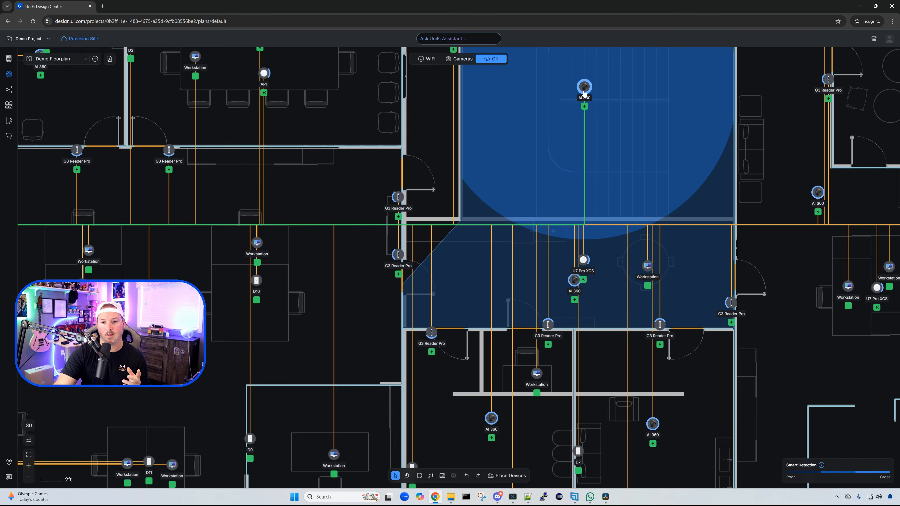
mouse_move(583, 170)
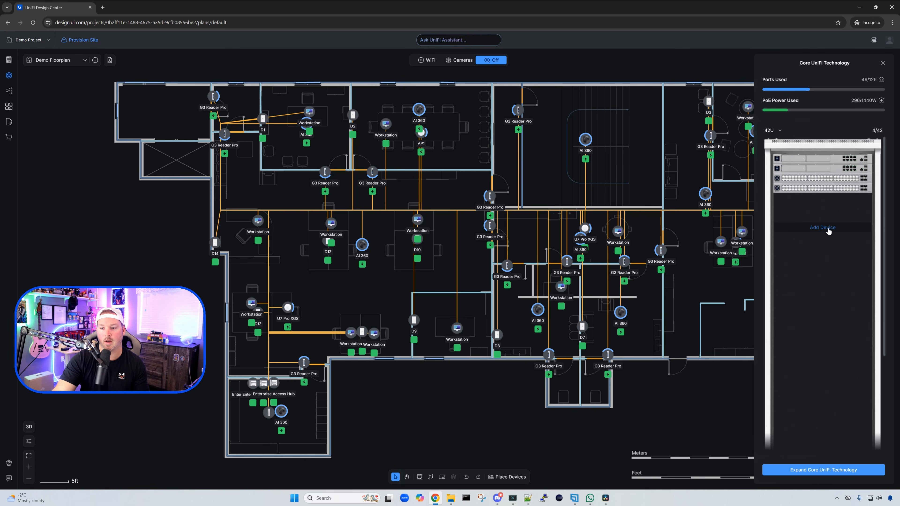
Step: Add four 24-Port Blank Keystone Patch Panels to the Core UniFi Technology rack
left_click(828, 229)
left_click(824, 203)
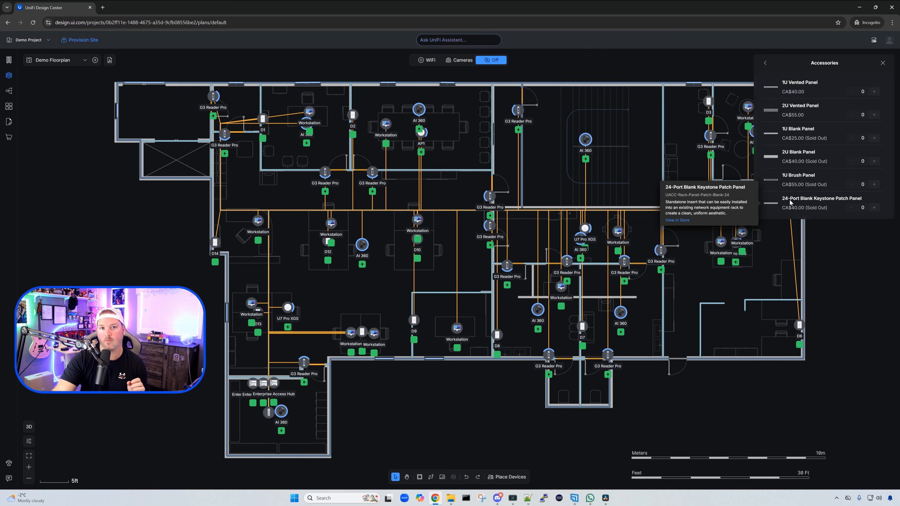
left_click(874, 208)
left_click(874, 209)
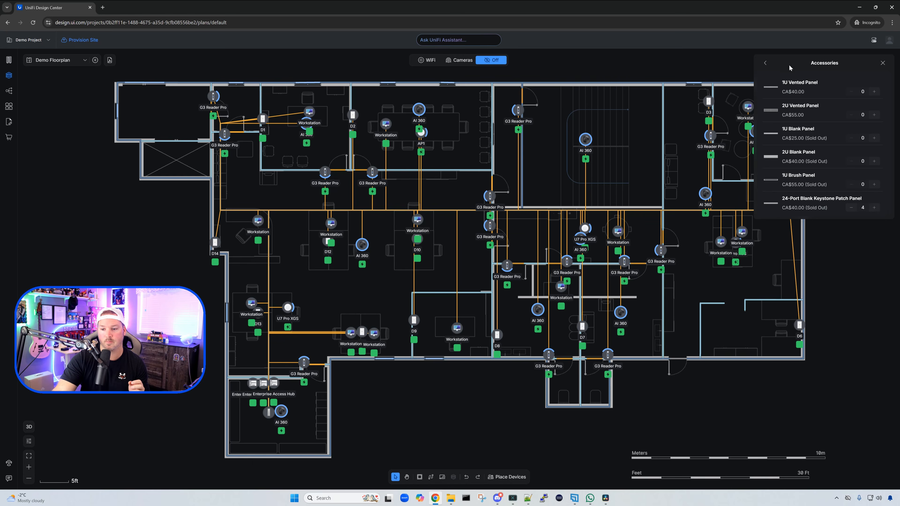
left_click(765, 63)
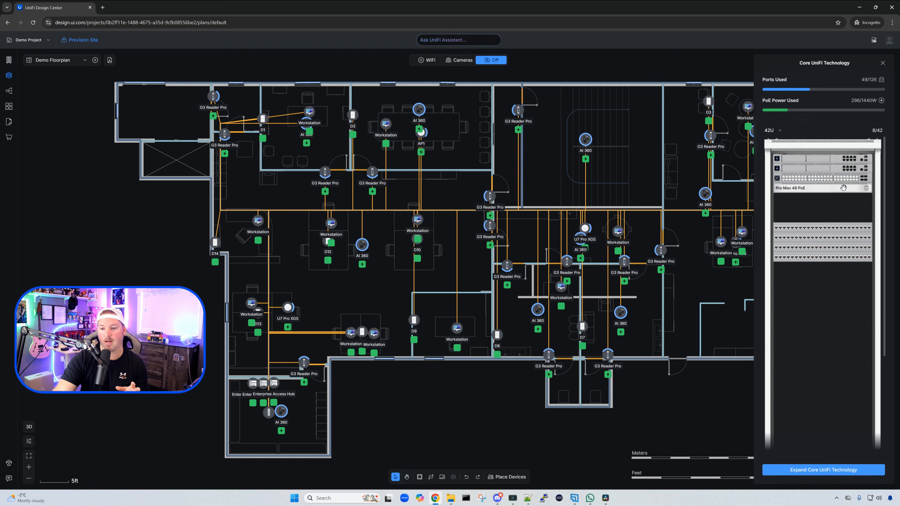
Step: Rearrange the rack so each Pro Max 48 PoE switch sits between two 24-port keystone patch panels
mouse_move(837, 190)
left_mouse_down()
mouse_move(842, 213)
mouse_move(843, 178)
left_mouse_up()
left_click_drag(848, 237, 847, 205)
left_click_drag(846, 256, 848, 228)
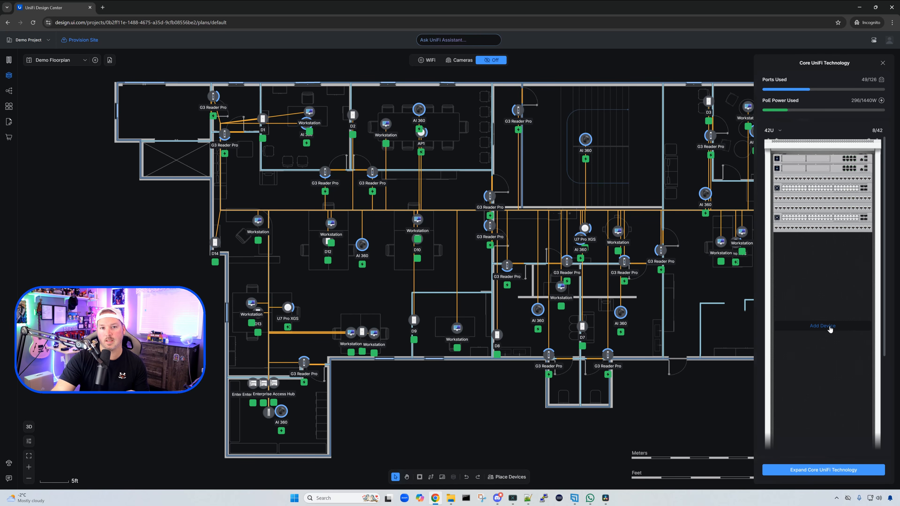
Step: Add one UniFi UPS 2U to the rack and move it to the lowest rack position
left_click(830, 368)
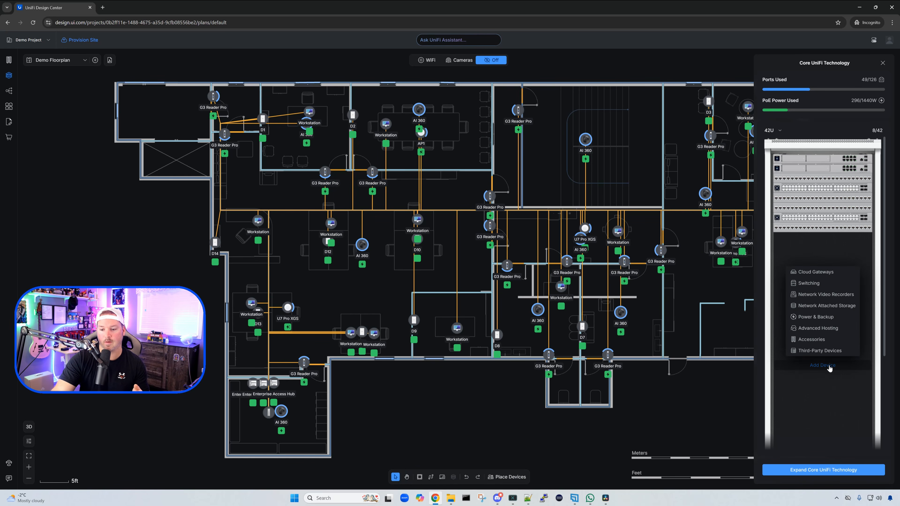
left_click(820, 323)
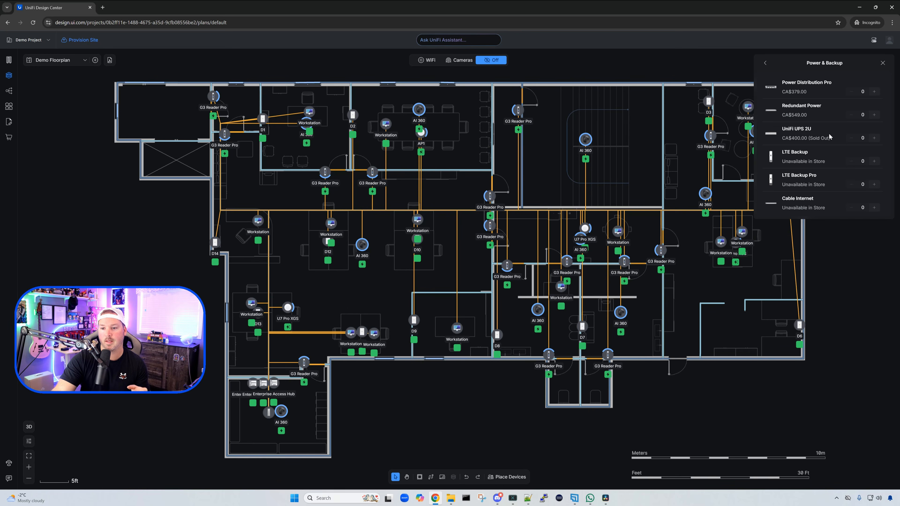
mouse_move(809, 131)
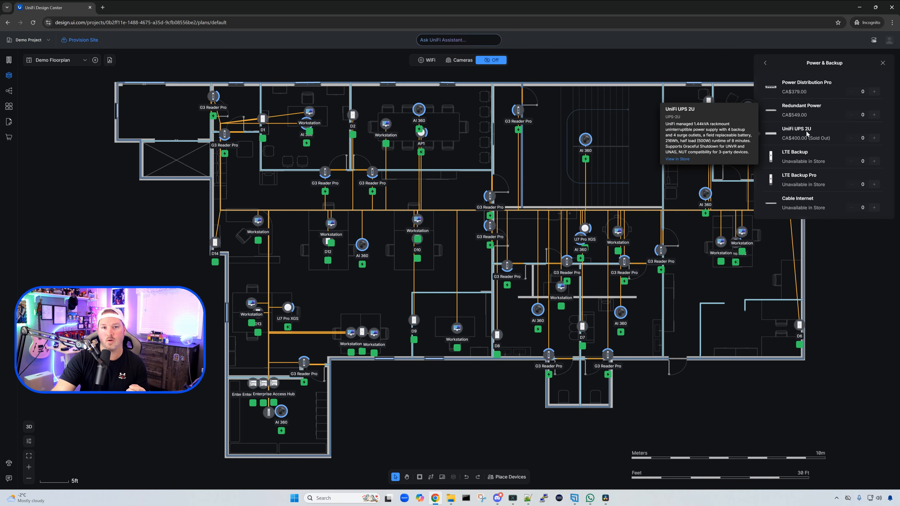
left_click(765, 63)
scroll(833, 270, "down", 4)
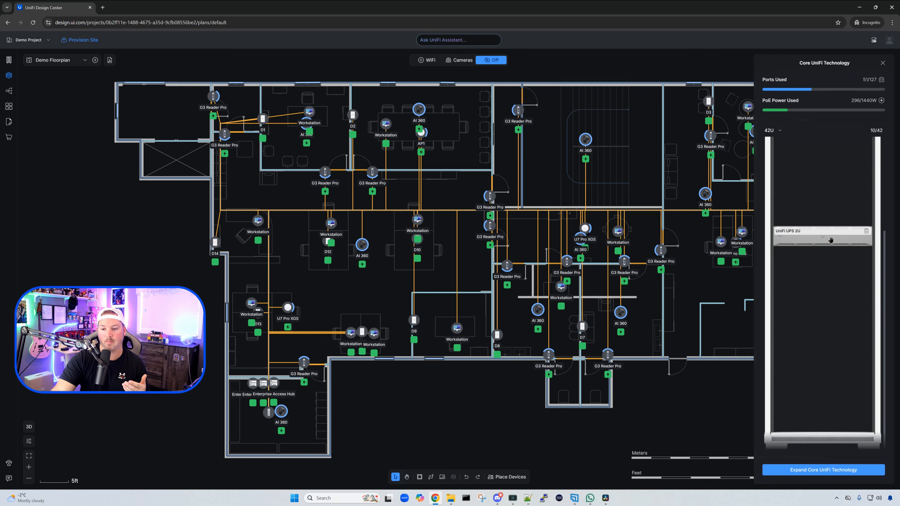
left_click_drag(831, 237, 846, 371)
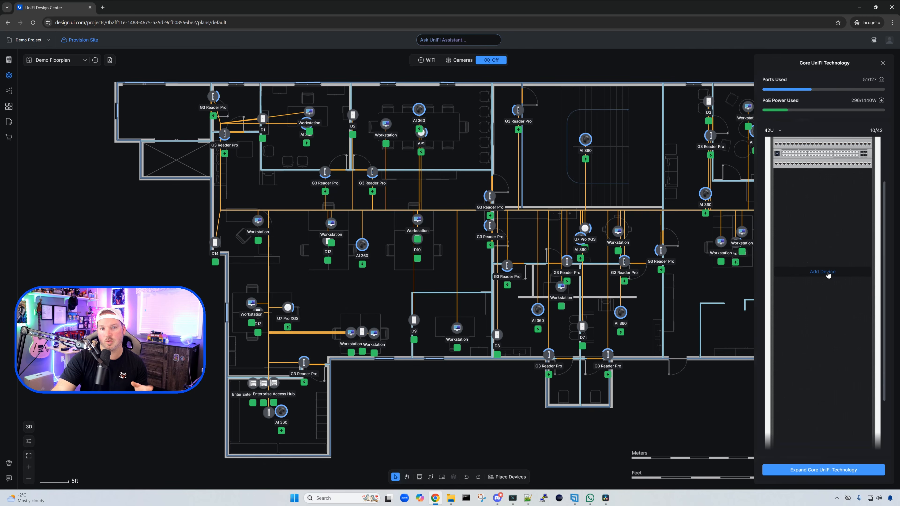
Step: Add one Enterprise NVR from the network video recorders to the rack's free space
left_click(828, 274)
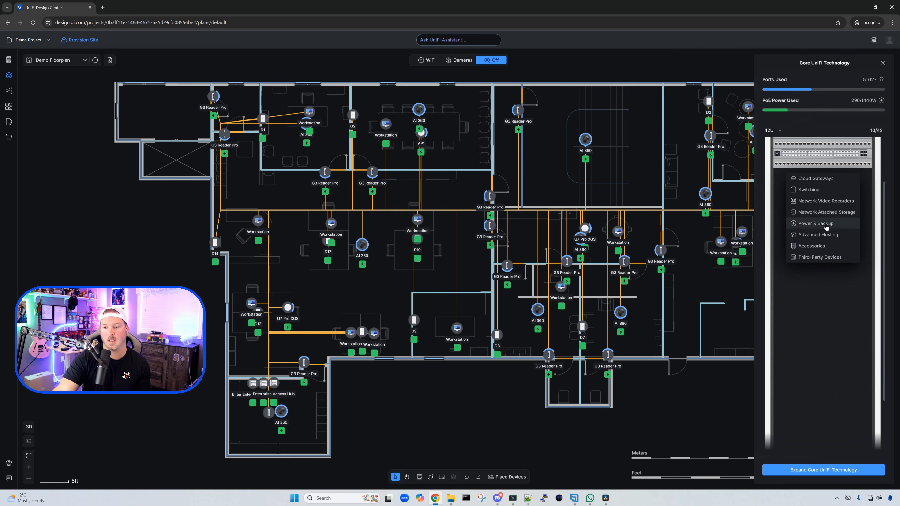
left_click(823, 202)
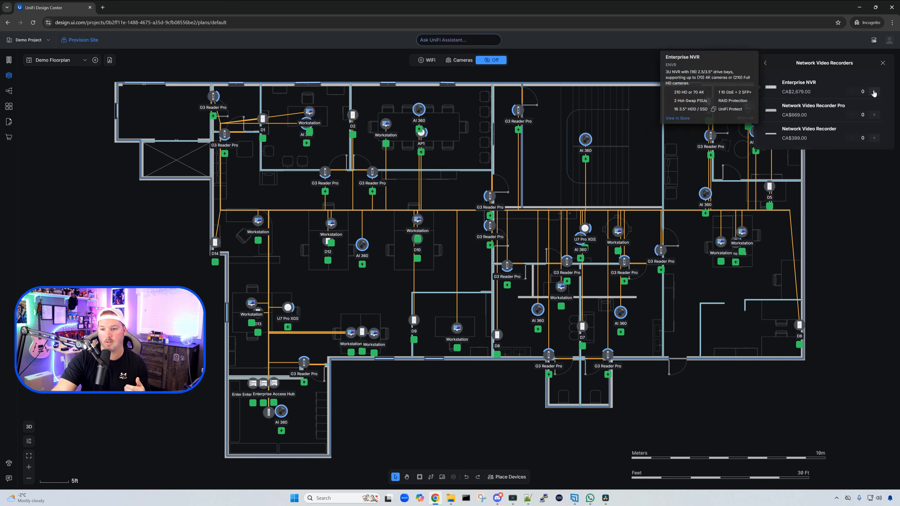
left_click(766, 63)
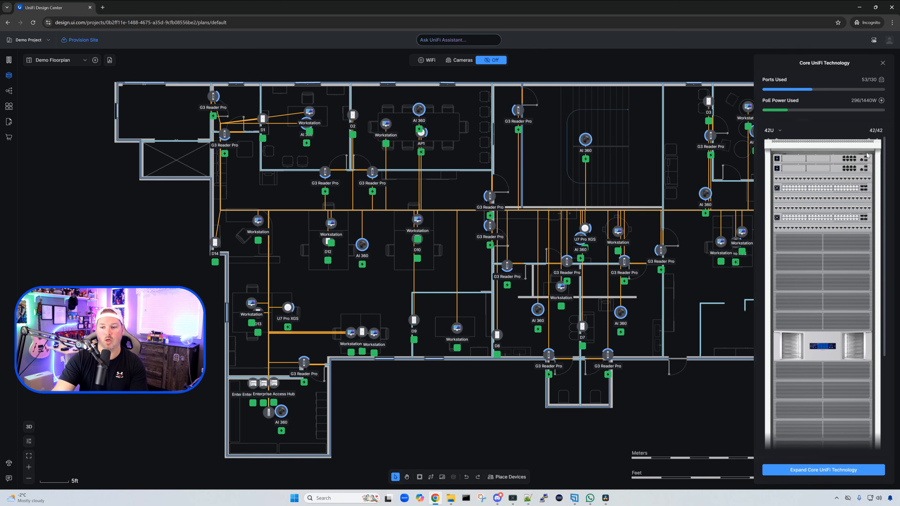
Step: Remove one 2U Vented Panel above the UPS and open the third-party device choices for the freed rack space
scroll(796, 221, "down", 4)
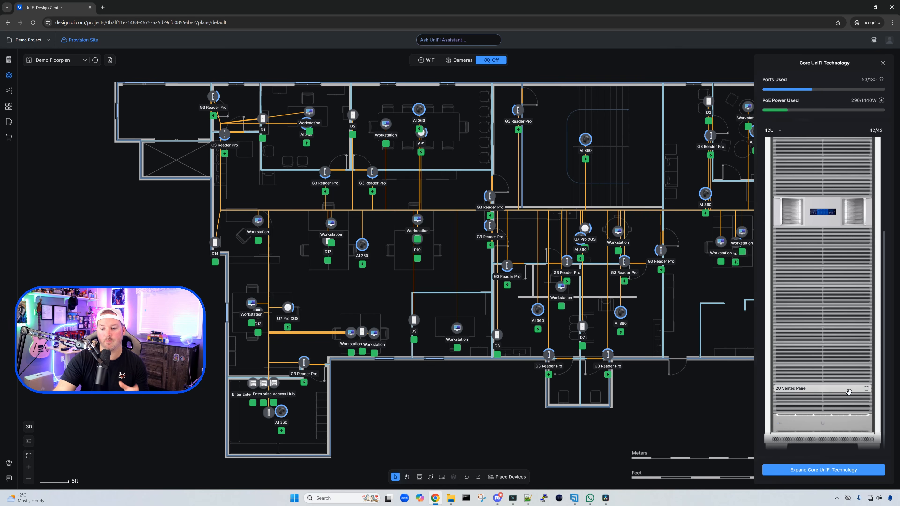
left_click(867, 390)
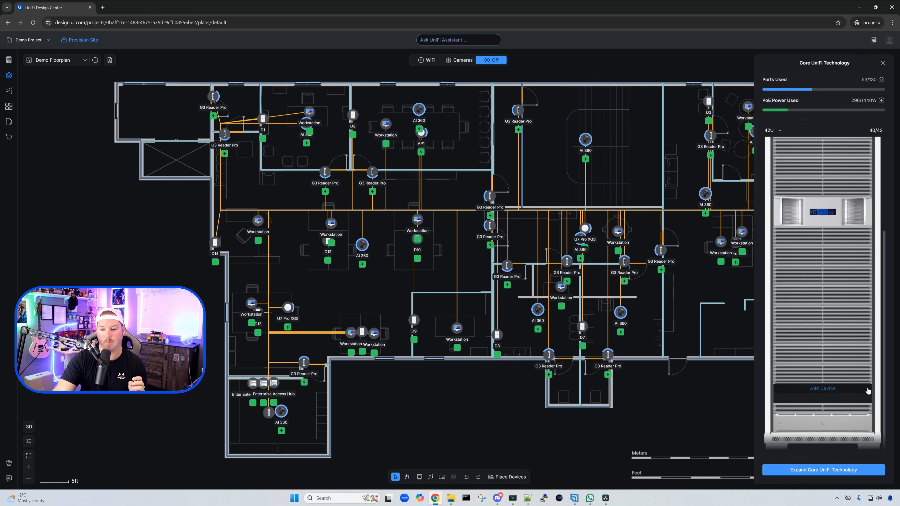
left_click(826, 390)
left_click(819, 374)
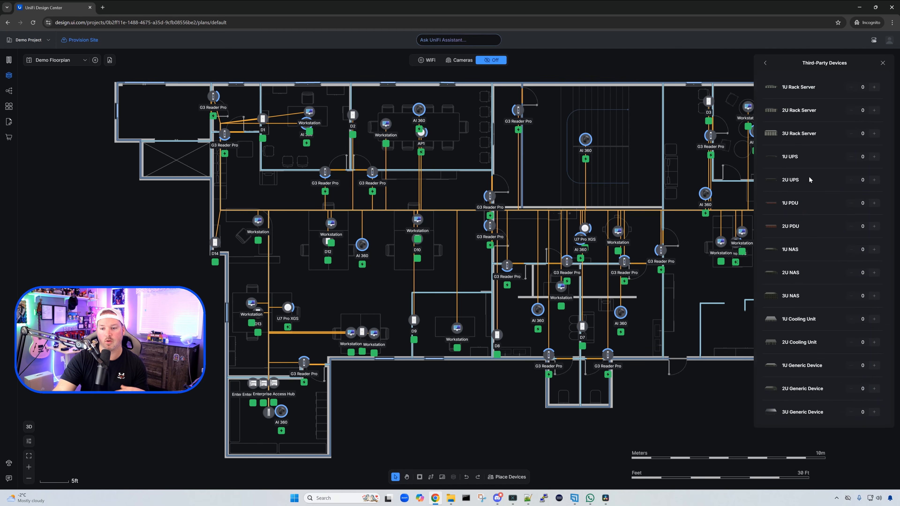
mouse_move(818, 88)
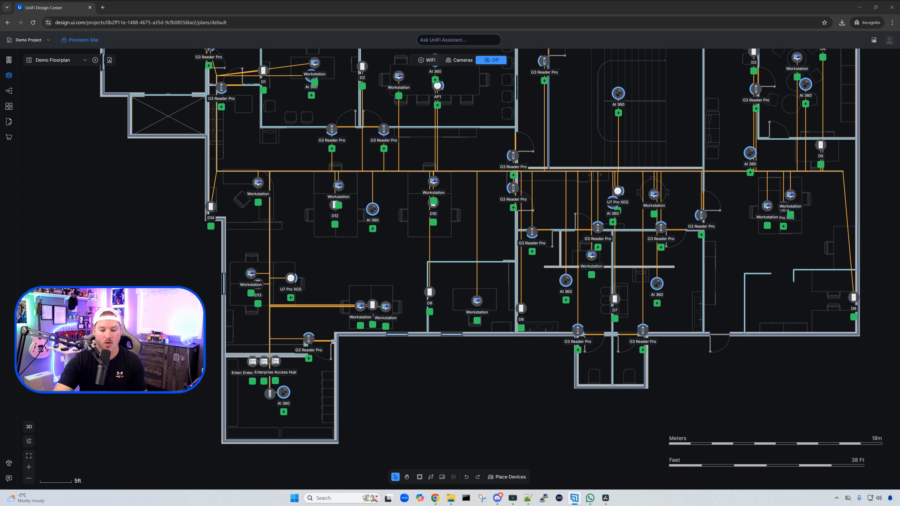
Step: Place two Dream Machine Pro Max gateways side by side in the empty area below the floorplan
left_click(507, 476)
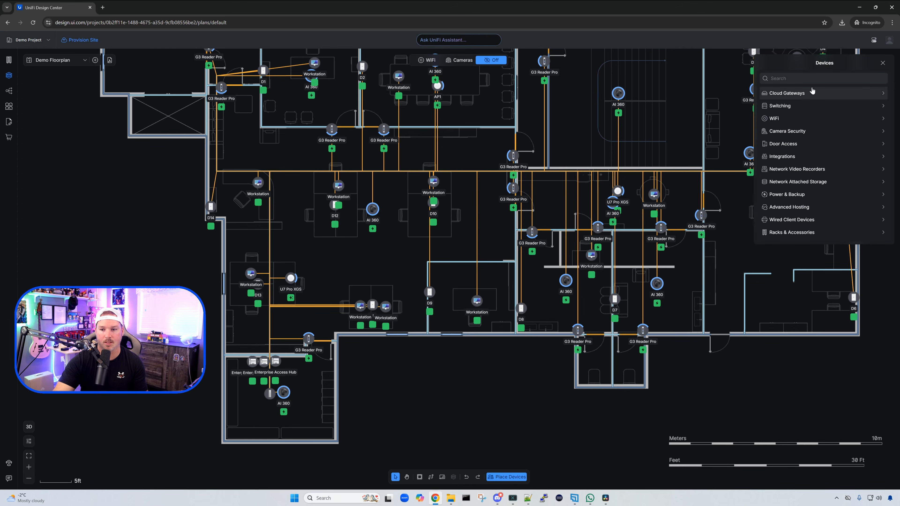
left_click(810, 97)
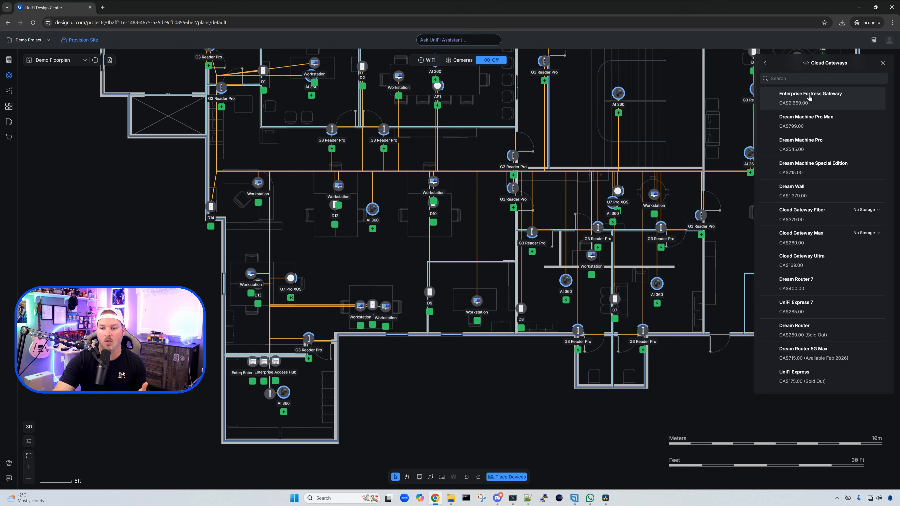
left_click(807, 124)
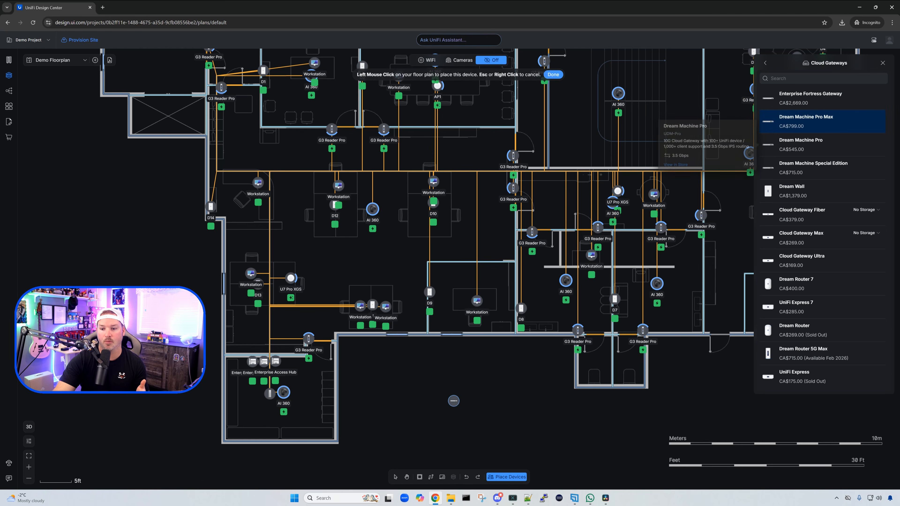
left_click(445, 394)
left_click(464, 393)
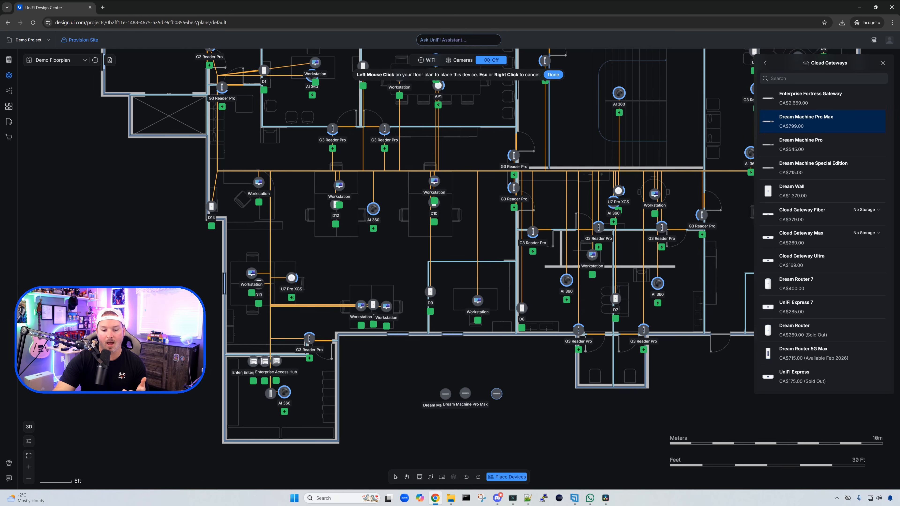
key("Escape")
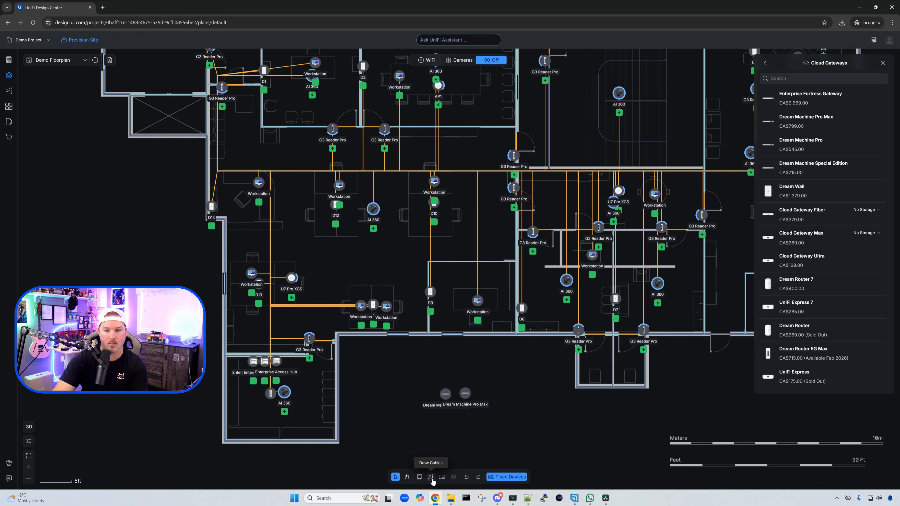
Step: Link the two Dream Machine Pro Max gateways with a wired connection and select the first one
left_click(431, 477)
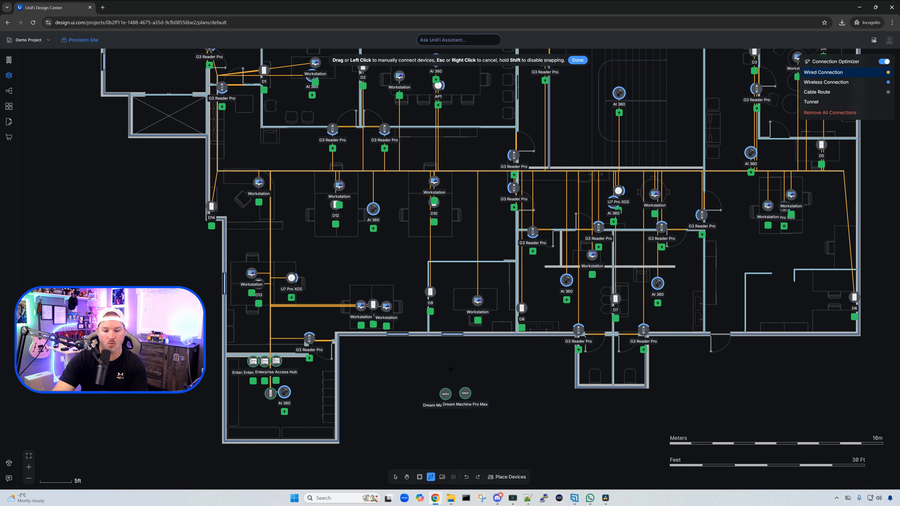
left_click_drag(448, 394, 465, 393)
key("Escape")
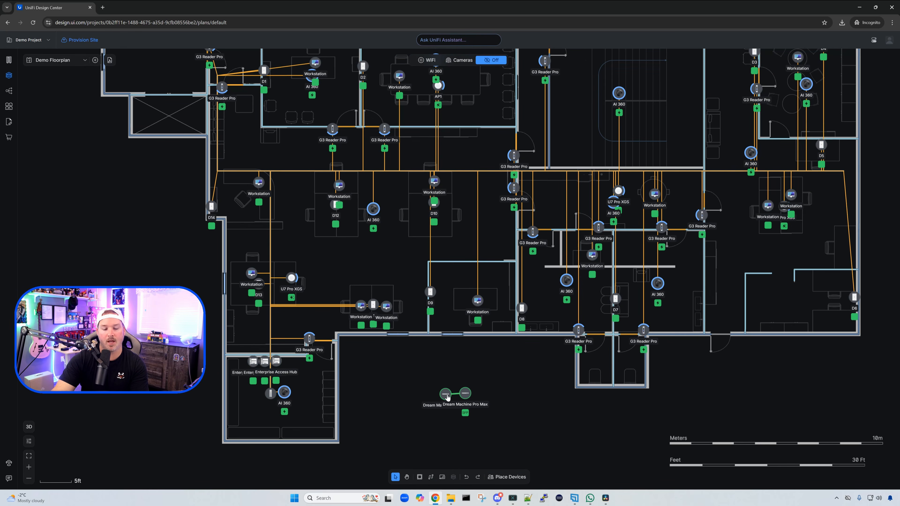
left_click(447, 396)
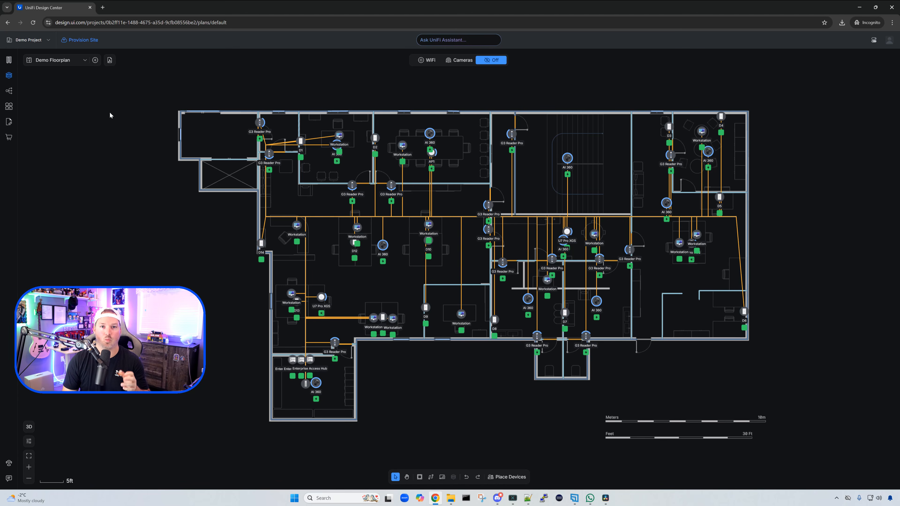
Step: Add the Floor 2 plan and set its scale by tracing the Feet scale bar with a length of 30
left_click(95, 60)
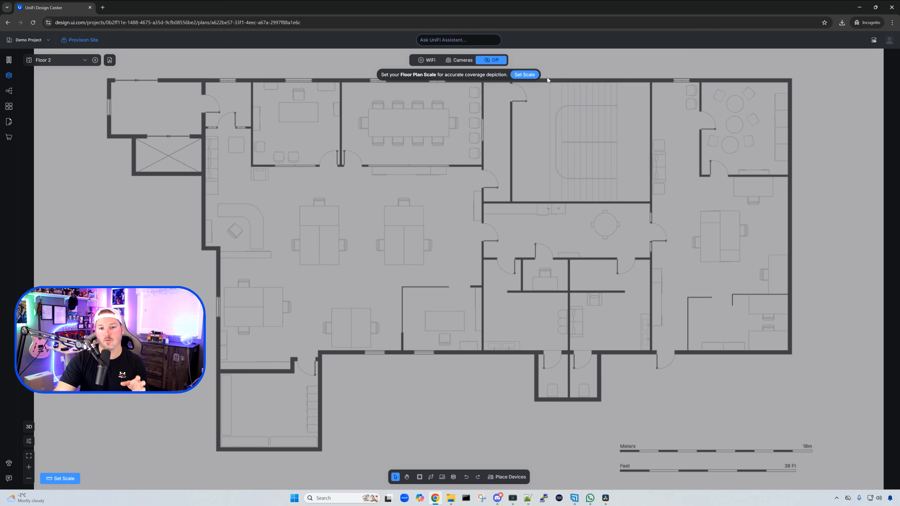
left_click(525, 75)
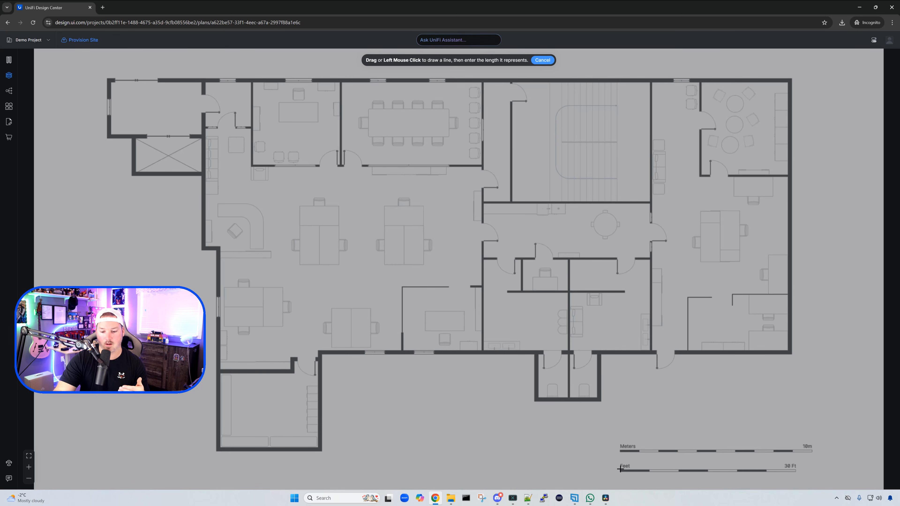
left_click_drag(621, 469, 796, 468)
type("30")
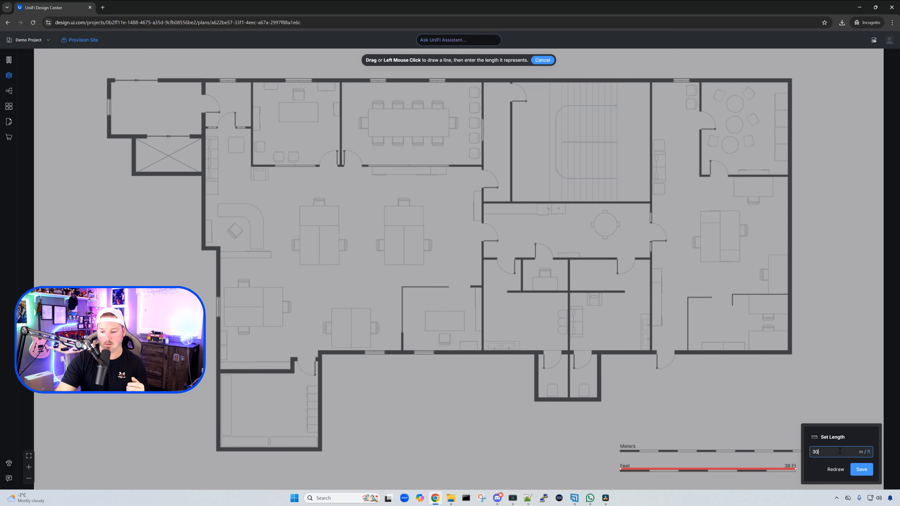
left_click(862, 470)
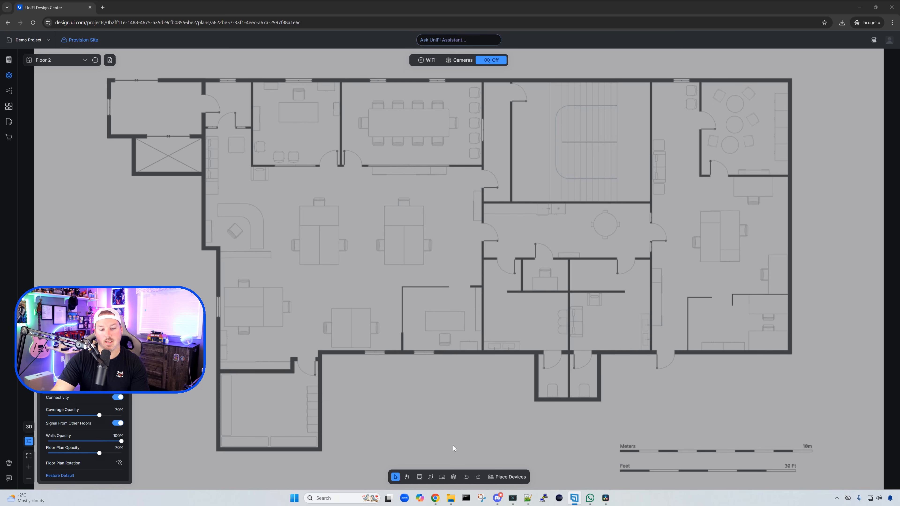
Step: Align the floor plans by resizing and moving the Demo Floorplan over Floor 2, and move all plans into the building
left_click(454, 478)
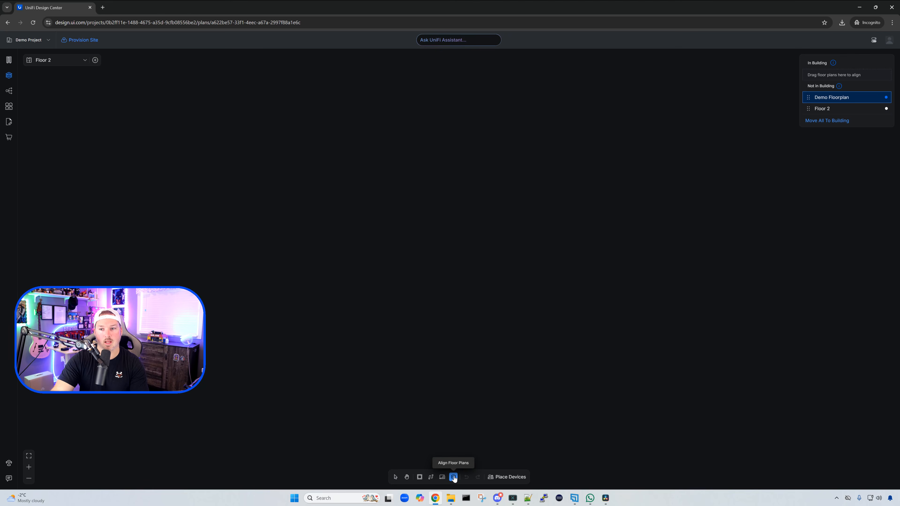
left_click(833, 101)
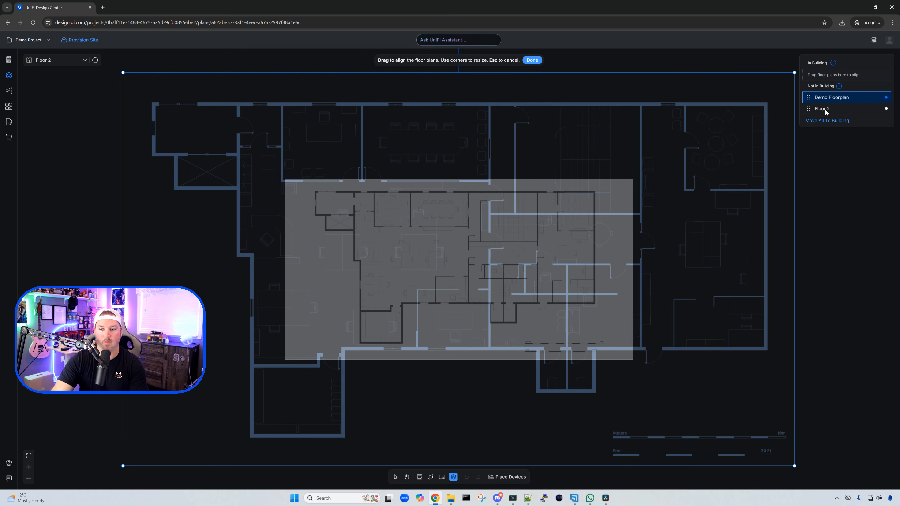
left_click_drag(794, 74, 534, 224)
left_click_drag(476, 239, 623, 136)
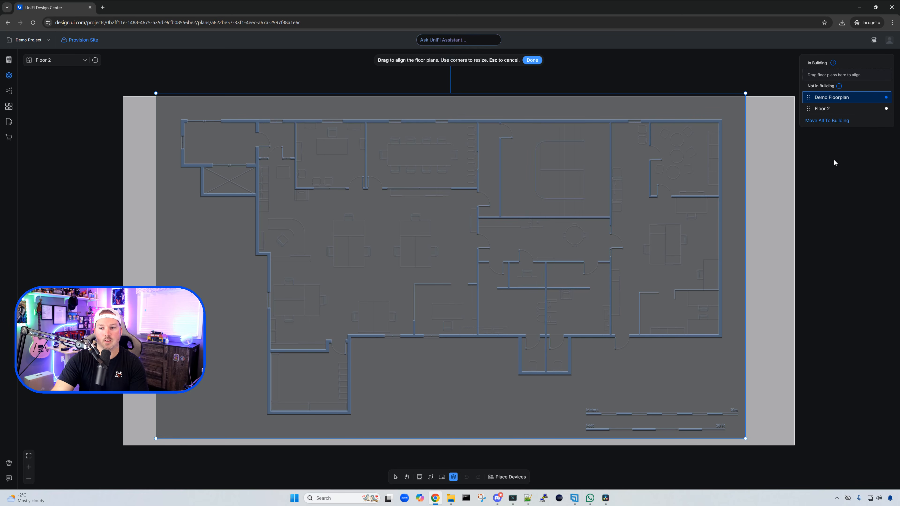
left_click(829, 121)
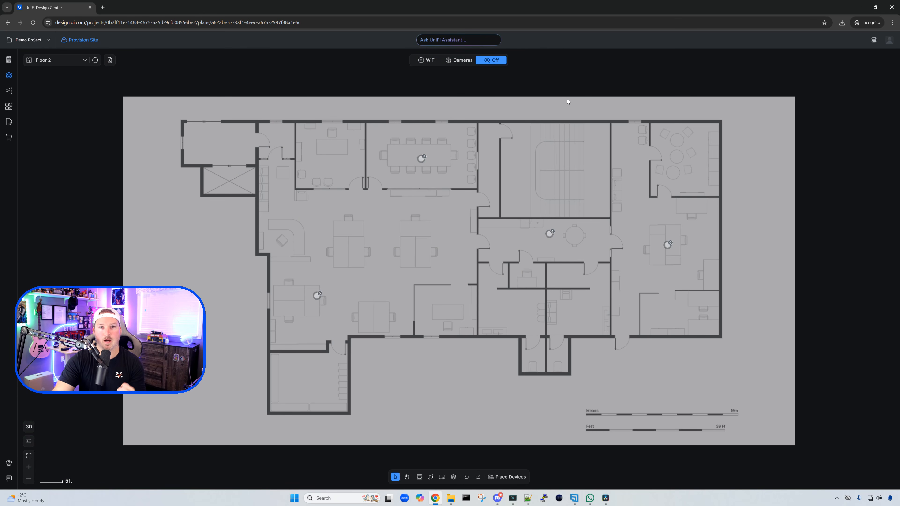
Step: Show the WiFi coverage on Floor 2 and switch the heatmap from Data Rate to Primary Coverage
left_click(428, 60)
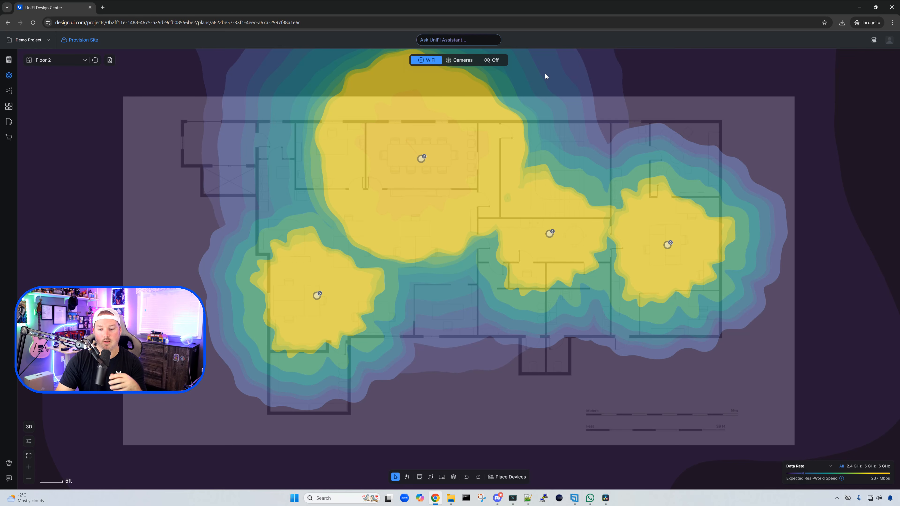
left_click(831, 466)
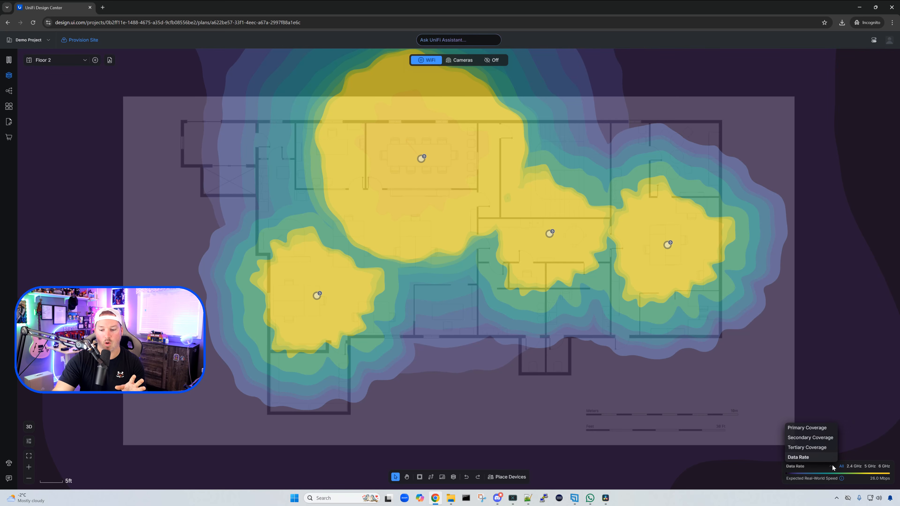
left_click(822, 428)
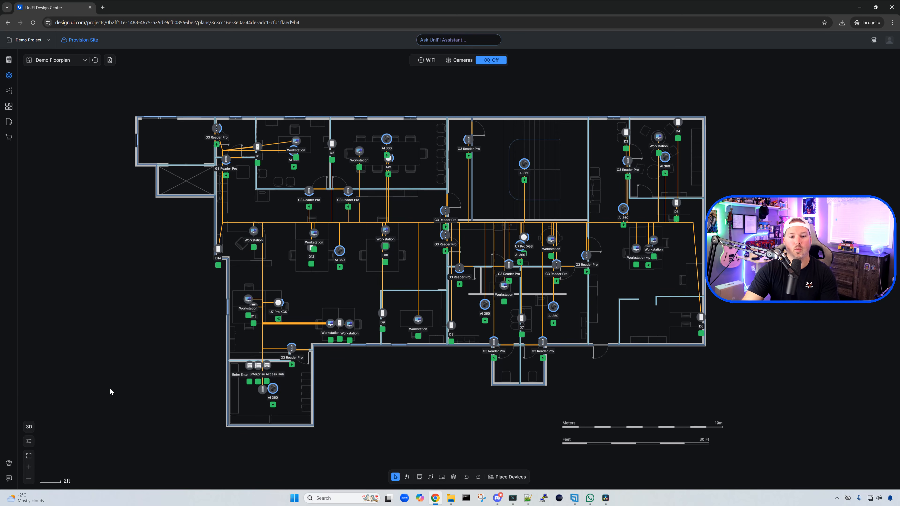
Step: Inspect the Demo Floorplan in 3D from different angles and return to the 2D view
left_click(29, 428)
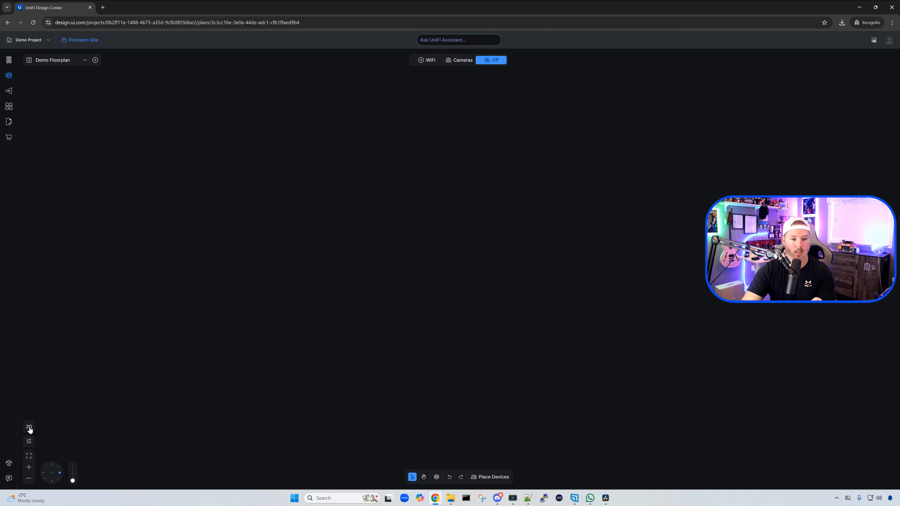
left_click_drag(464, 310, 429, 364)
left_click_drag(492, 364, 561, 350)
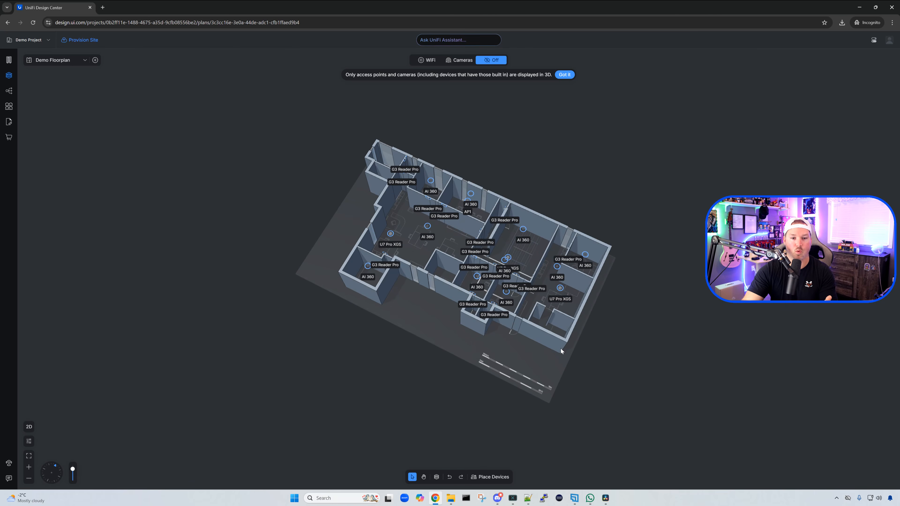
left_click(29, 427)
Step: Set the Demo Floorplan's icon size to 78% and keep icons and labels visibility at High
left_click(29, 441)
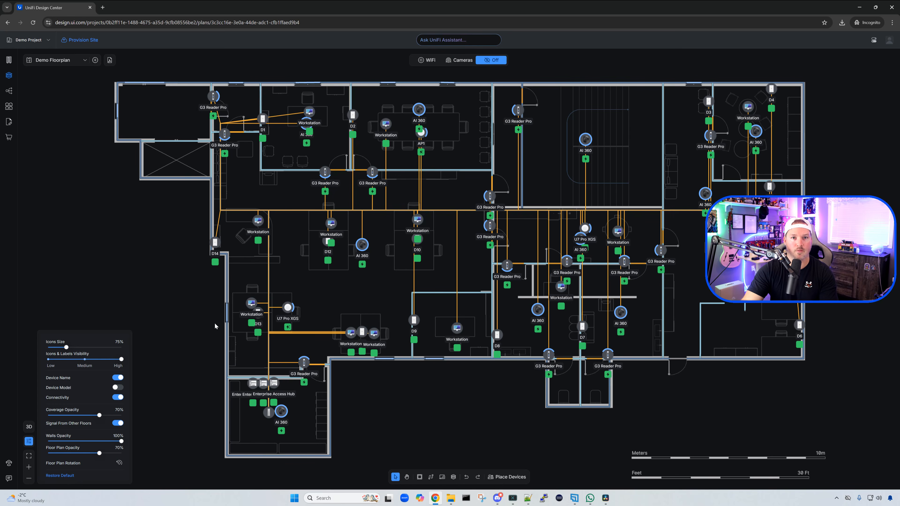
mouse_move(66, 350)
left_mouse_down()
mouse_move(87, 352)
mouse_move(70, 351)
left_mouse_up()
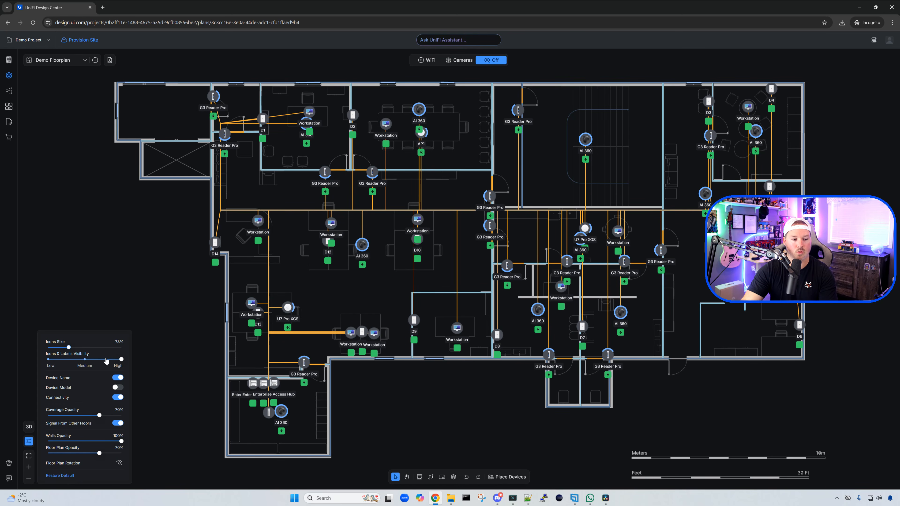
mouse_move(121, 359)
left_mouse_down()
mouse_move(86, 361)
mouse_move(121, 360)
left_mouse_up()
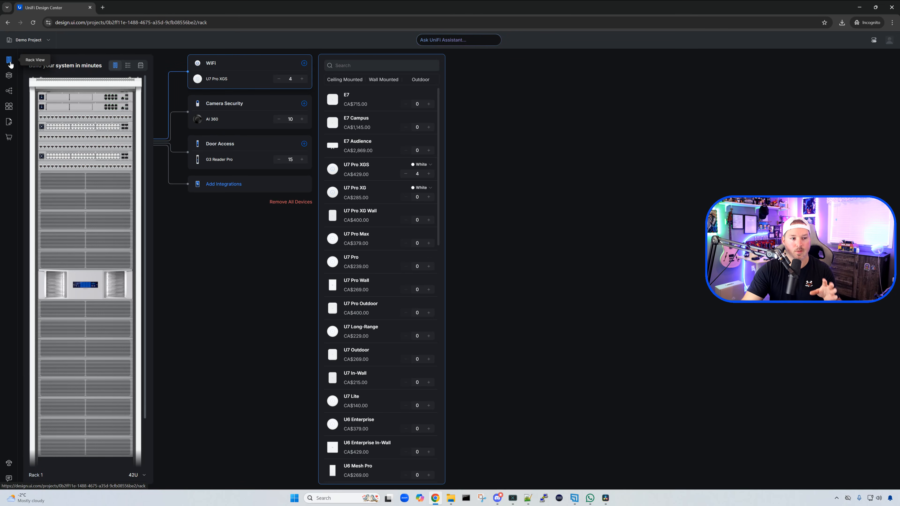
Step: Review the project's topology, port assignments, shareable report and shopping cart
left_click(9, 92)
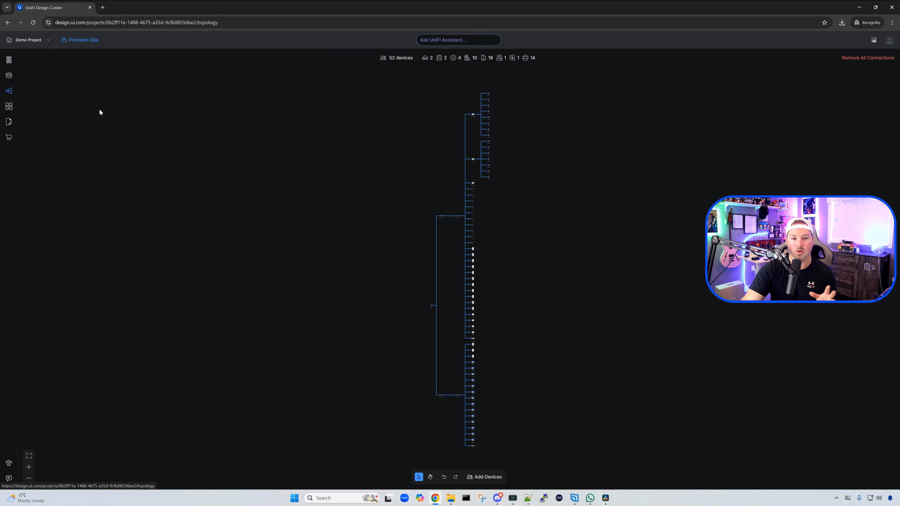
left_click(13, 105)
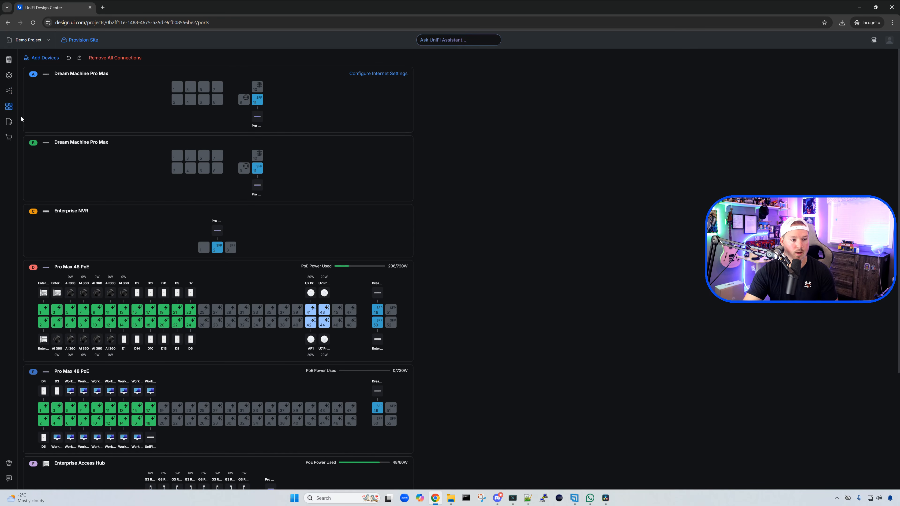
left_click(10, 122)
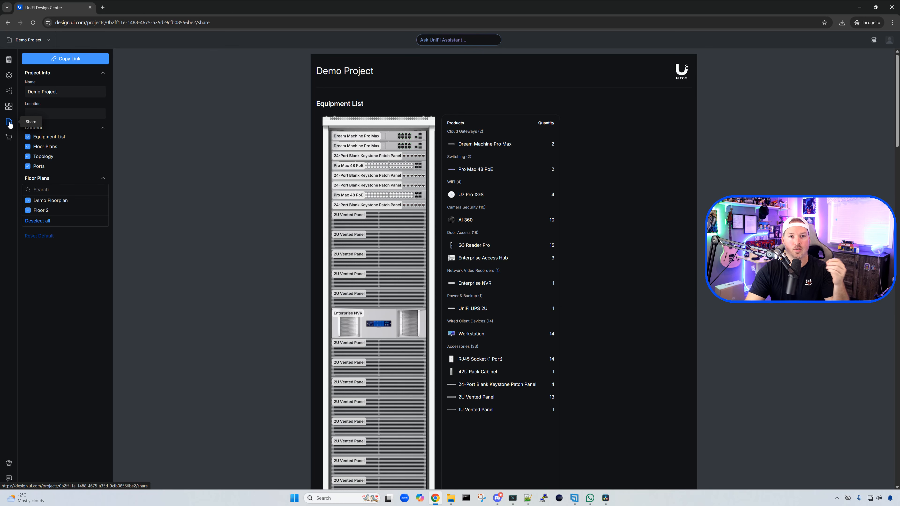
left_click(10, 138)
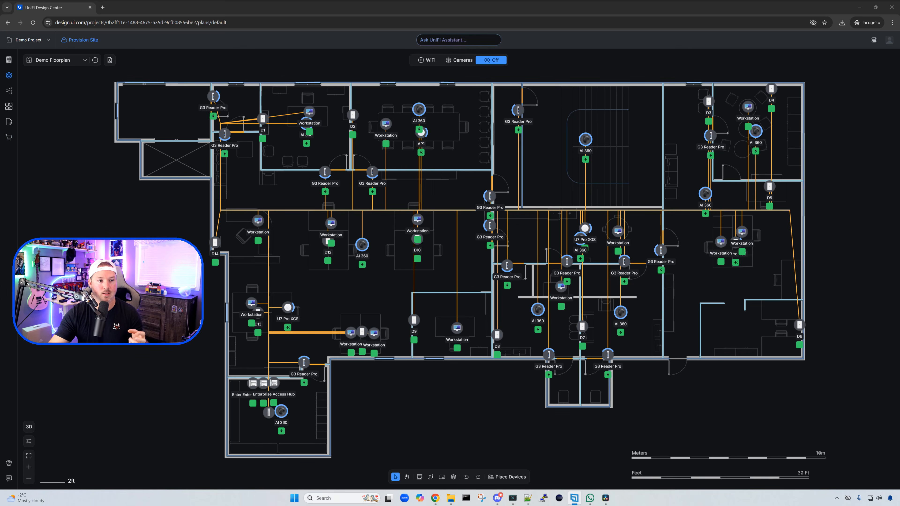
Step: Open the Demo Project's edit settings from project management and expand the Collaborators options
left_click(48, 41)
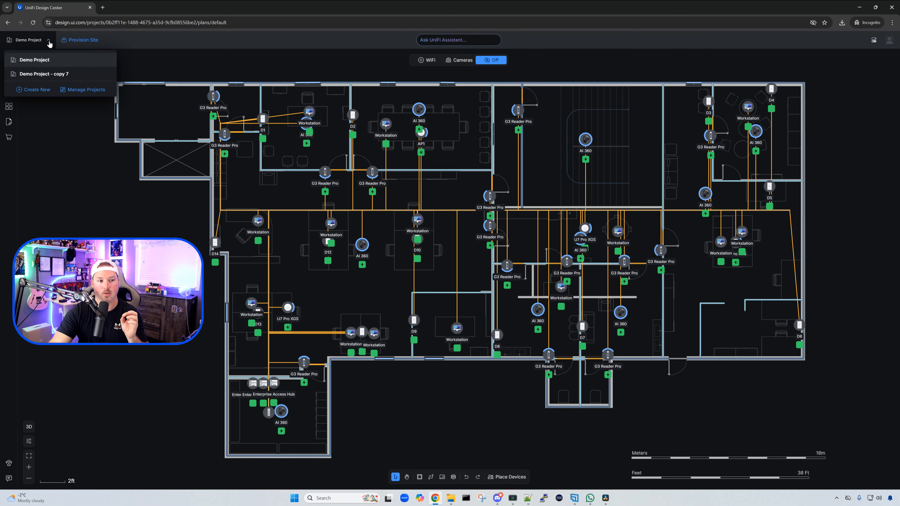
left_click(77, 91)
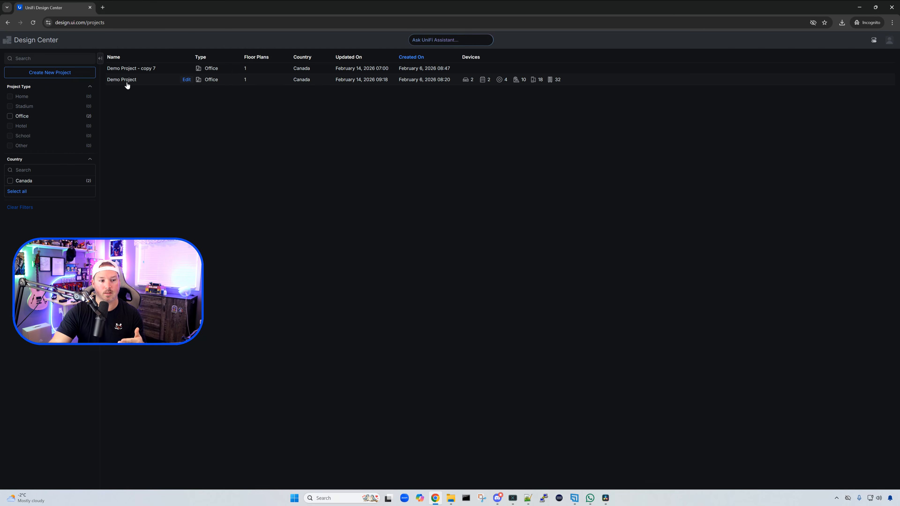
left_click(187, 79)
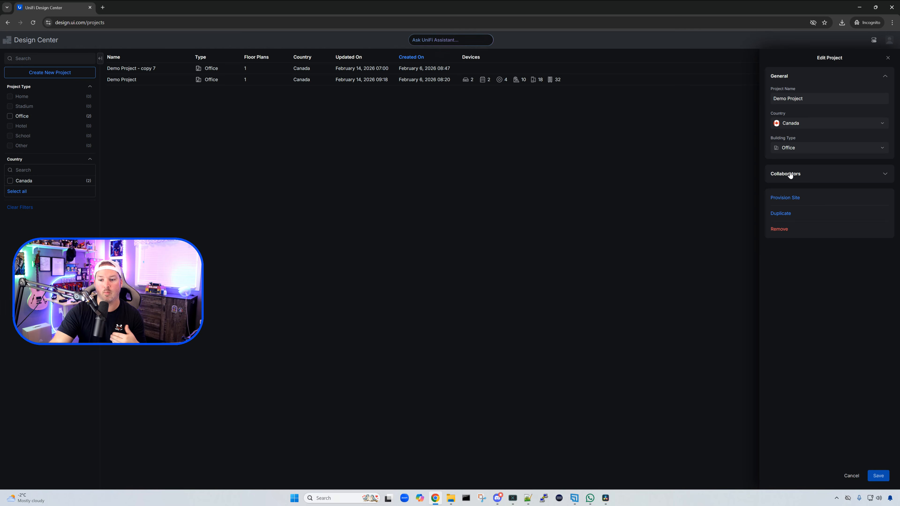
left_click(806, 177)
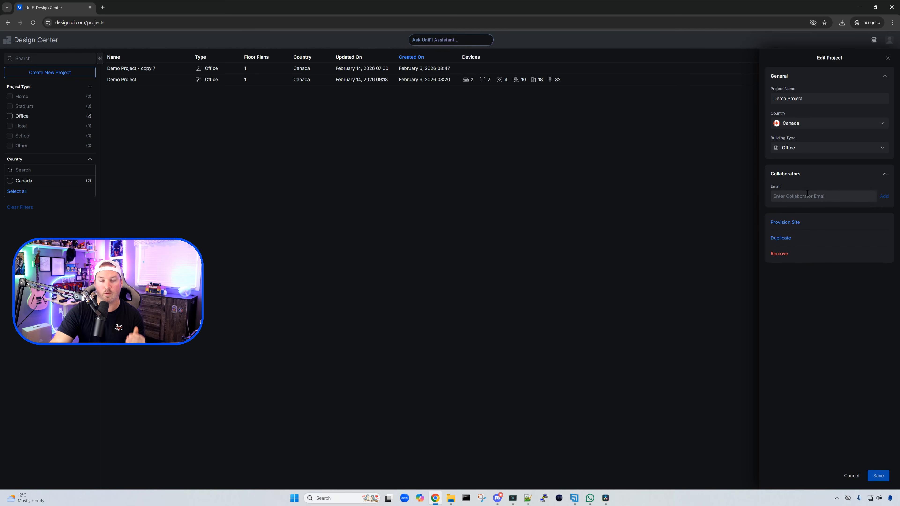